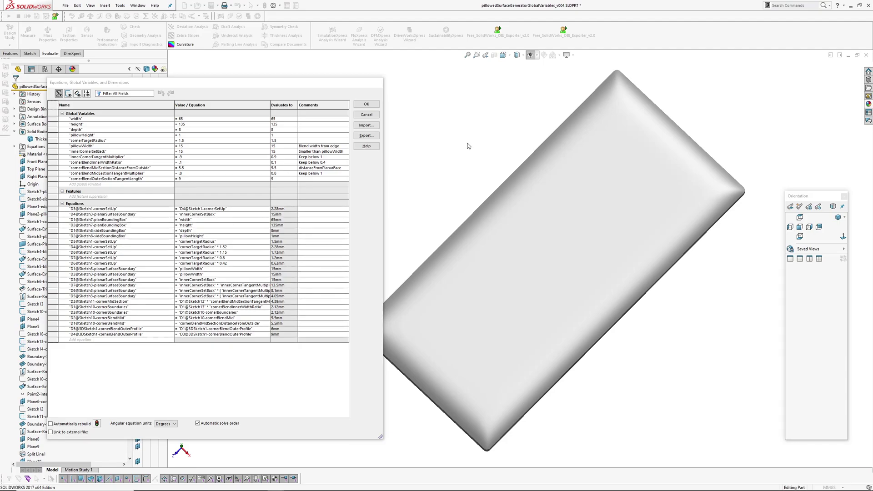
Step: Examine the pillowed surface's edges and corners alongside its global variables and equations, closing the equations dialog
mouse_move(464, 143)
middle_down()
mouse_move(463, 160)
mouse_move(468, 141)
mouse_move(445, 144)
mouse_move(467, 167)
mouse_move(477, 162)
mouse_move(470, 141)
mouse_move(464, 164)
mouse_move(470, 150)
middle_up()
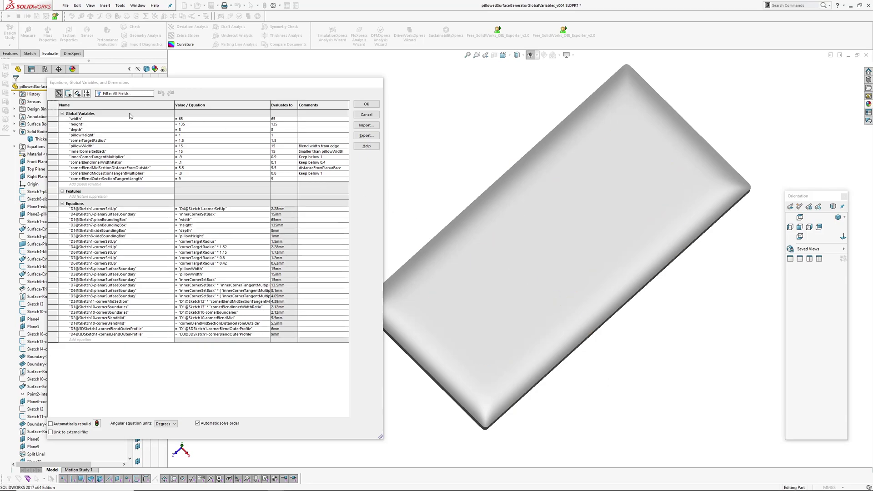
drag(174, 80, 171, 80)
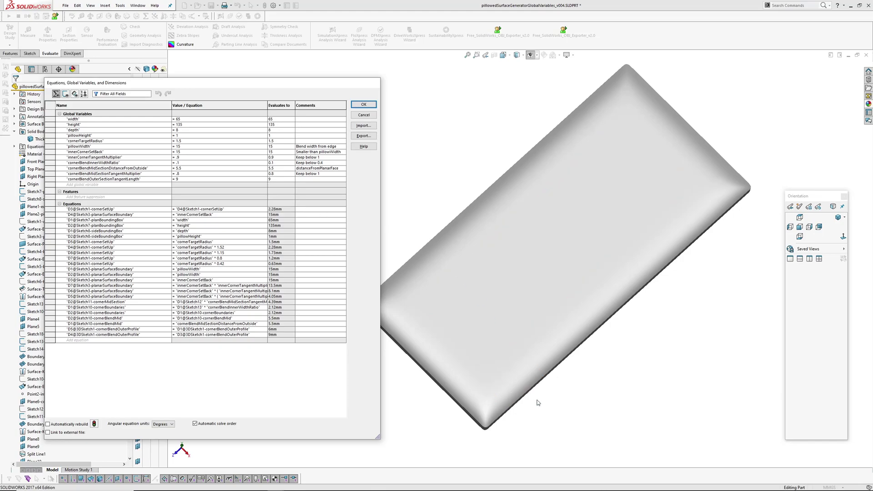
scroll(505, 424, down, 4)
mouse_move(483, 372)
middle_down()
mouse_move(488, 403)
mouse_move(539, 386)
middle_up()
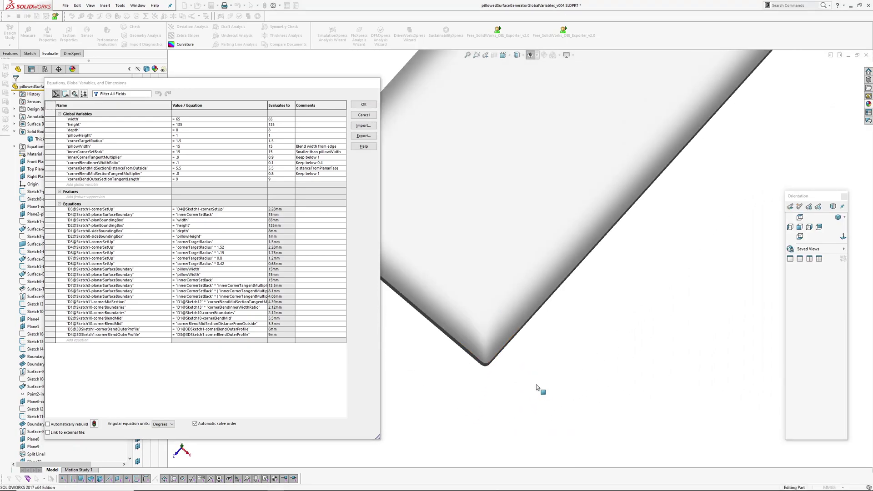
middle_drag(499, 347, 550, 352)
scroll(549, 354, down, 2)
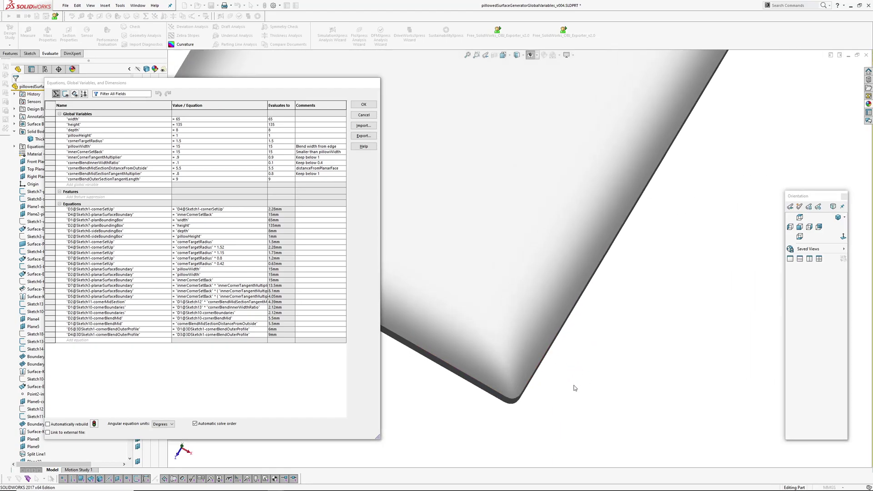
click(503, 376)
middle_drag(504, 376, 383, 349)
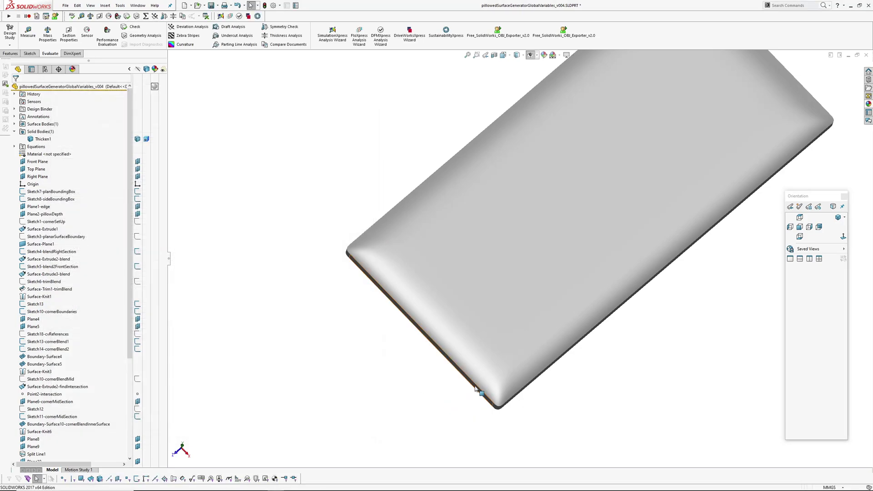
mouse_move(461, 335)
middle_down()
mouse_move(479, 378)
mouse_move(425, 406)
mouse_move(433, 424)
mouse_move(440, 391)
mouse_move(415, 426)
middle_up()
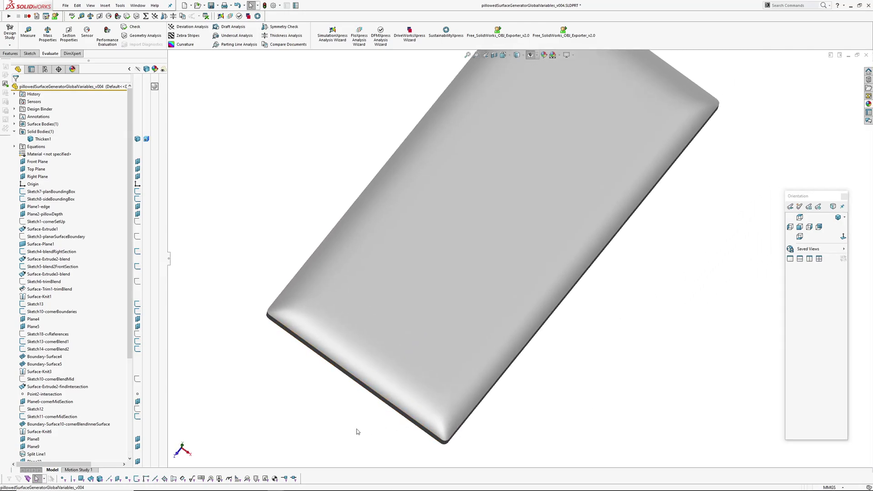
middle_drag(452, 461, 475, 438)
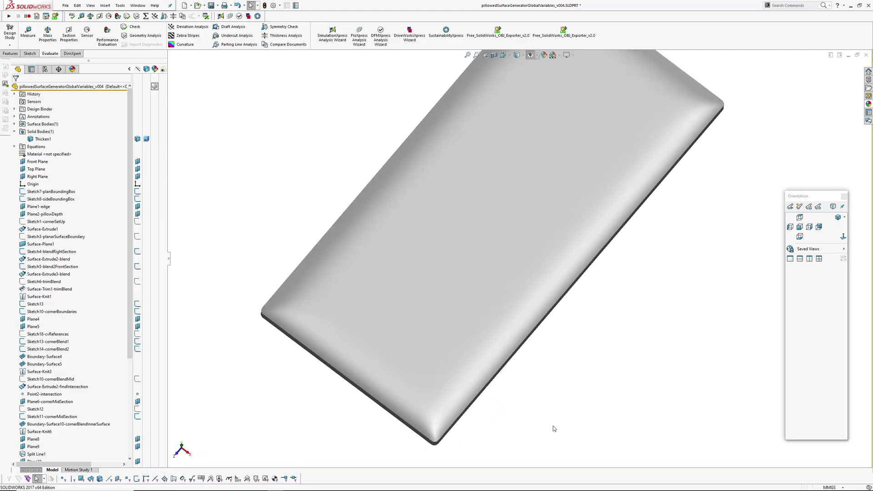
Step: Switch to the nonOffsetCorners7 part and examine its rounded corner, including the blend patches and the outer edge
key(ctrl+Tab)
scroll(497, 350, down, 2)
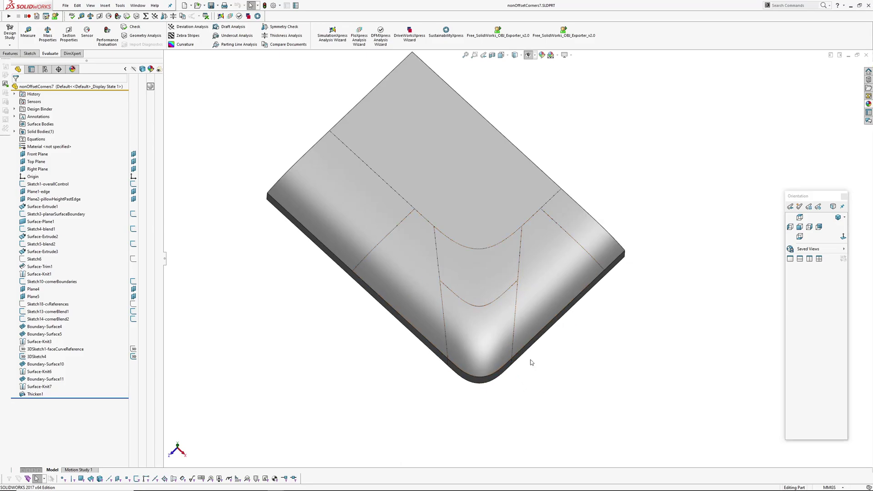
mouse_move(491, 337)
middle_down()
mouse_move(486, 310)
mouse_move(490, 363)
mouse_move(486, 336)
middle_up()
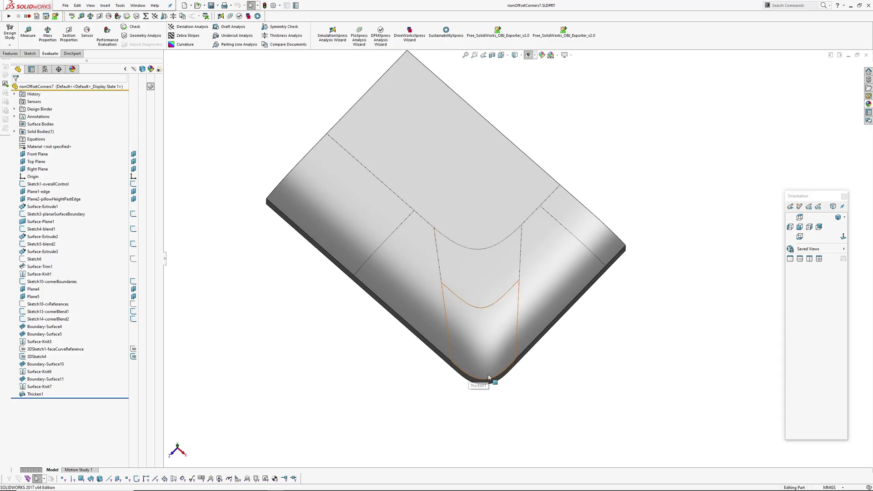
middle_drag(489, 380, 491, 344)
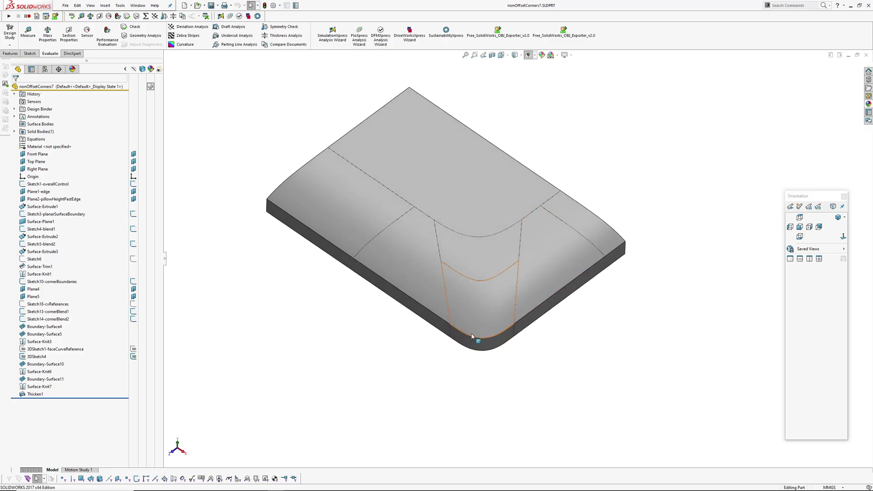
middle_drag(498, 322, 465, 419)
scroll(468, 392, down, 1)
middle_drag(466, 345, 433, 321)
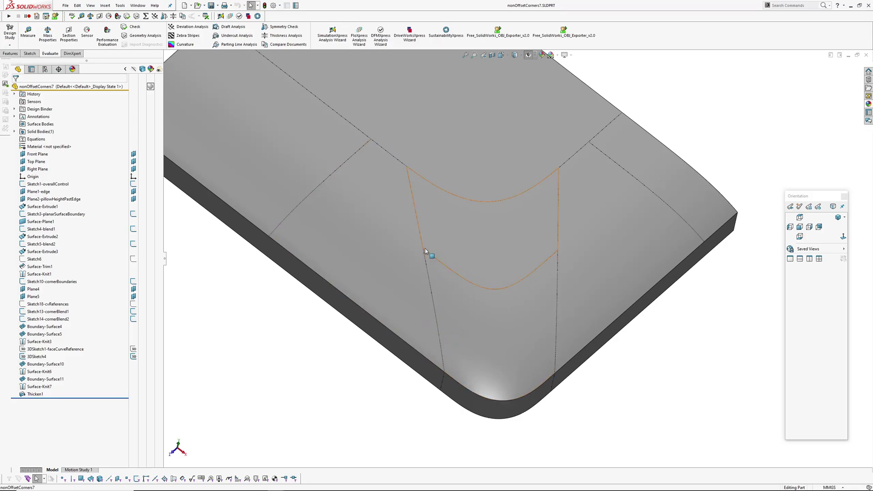
middle_drag(425, 251, 446, 394)
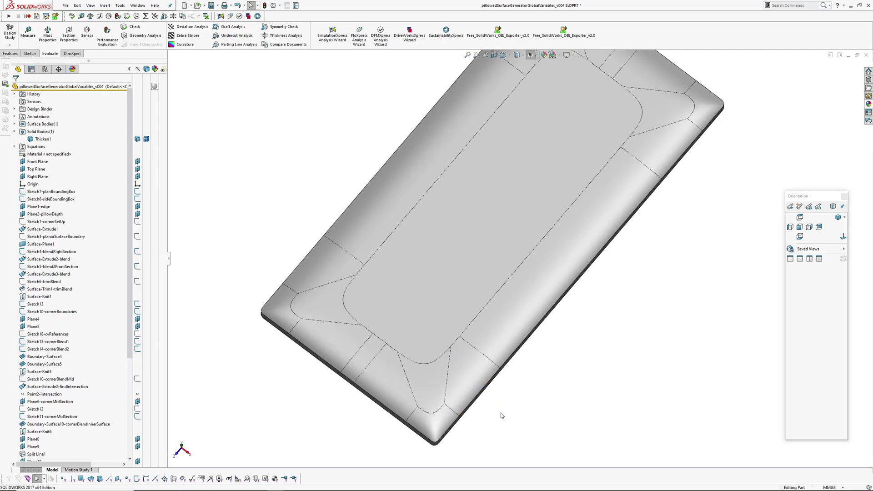
Step: Examine the patch boundaries around the near corner of the pillowedSurfaceGeneratorGlobalVariables_v004 part, with the face edges displayed
scroll(455, 421, down, 4)
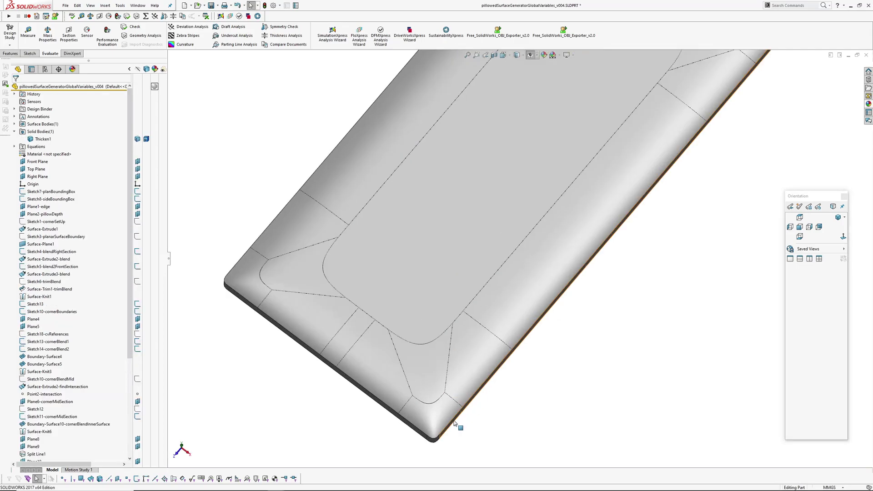
middle_drag(454, 423, 445, 264)
scroll(444, 329, down, 5)
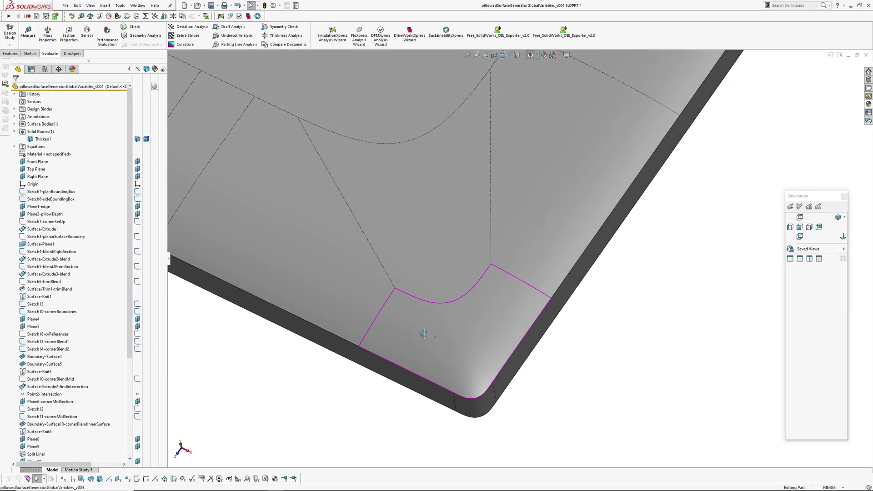
mouse_move(423, 333)
middle_down()
mouse_move(427, 360)
mouse_move(443, 353)
mouse_move(414, 338)
middle_up()
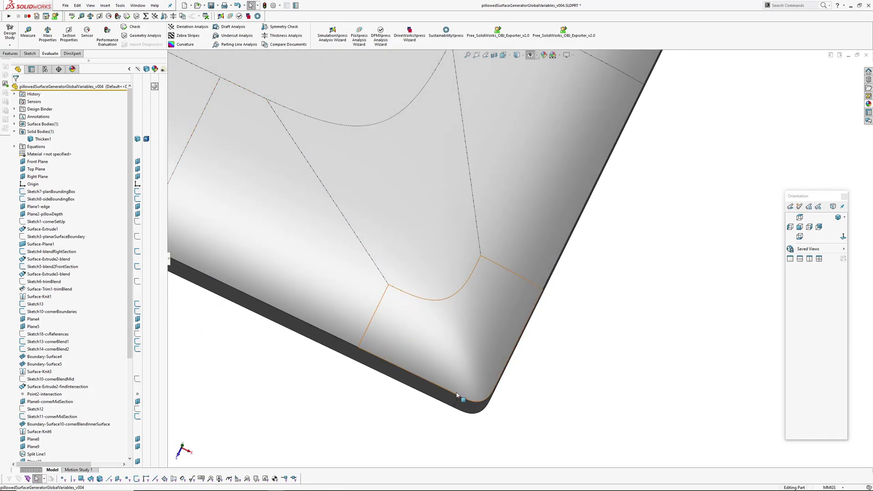
click(447, 357)
middle_drag(446, 358, 414, 335)
key(Escape)
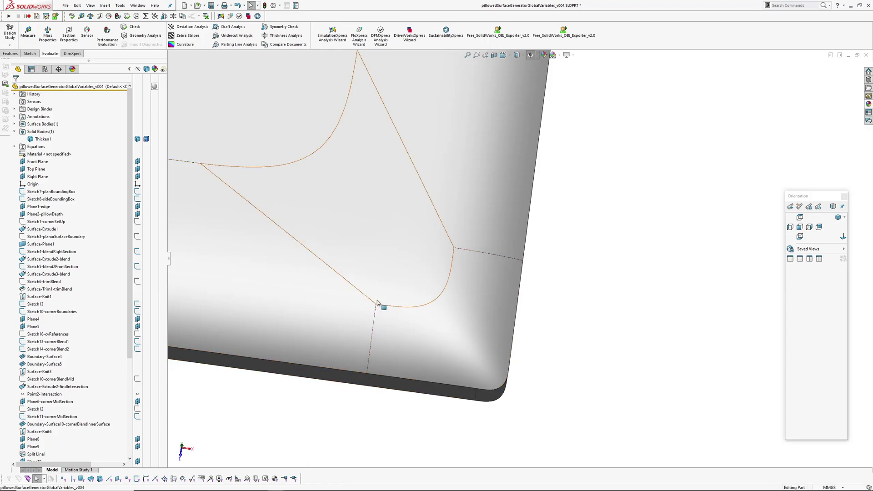
click(455, 312)
middle_drag(455, 312, 462, 341)
click(552, 403)
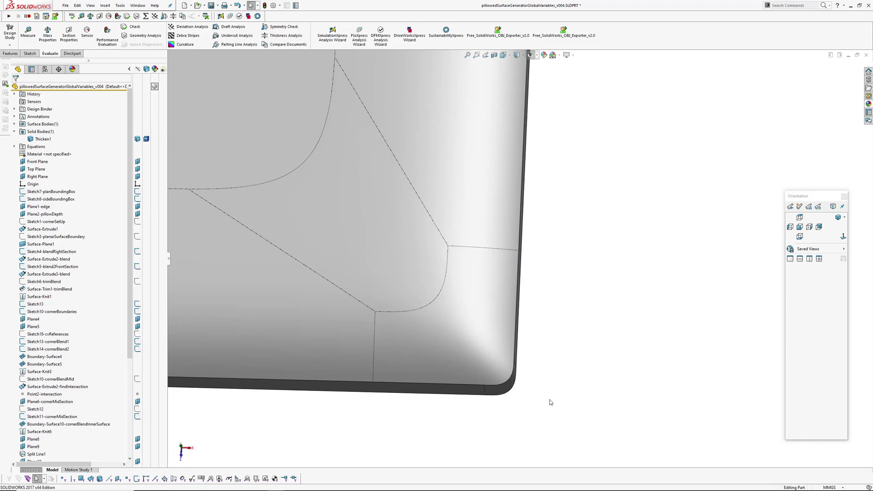
Step: Highlight the outer corner blend face and inspect its shape where it meets the rounded side wall
click(475, 360)
click(440, 408)
click(441, 346)
middle_drag(443, 346, 451, 313)
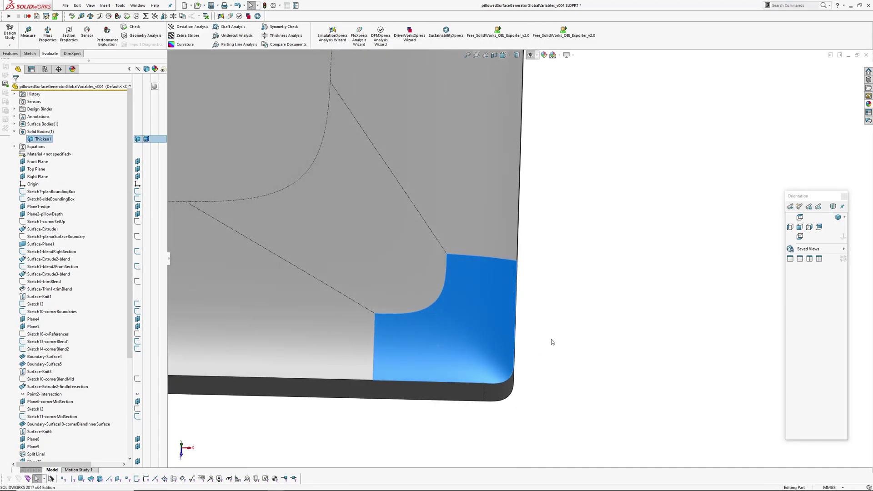
middle_drag(553, 342, 617, 310)
click(618, 310)
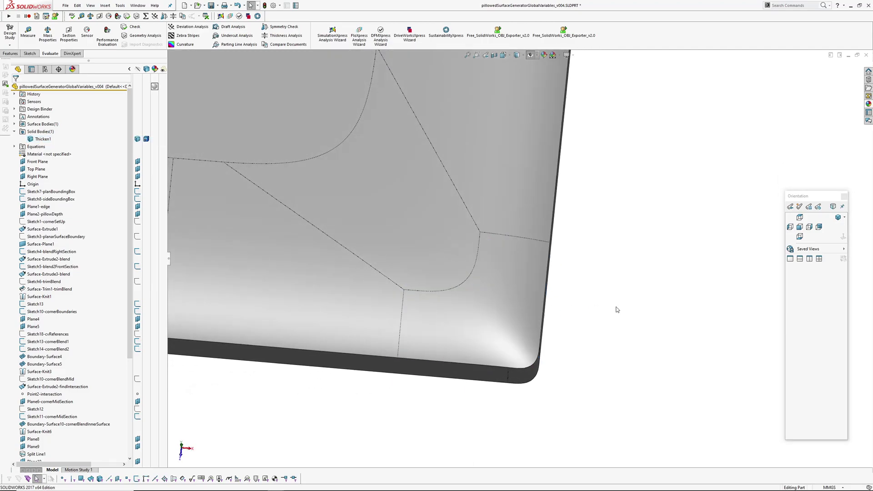
scroll(530, 305, down, 4)
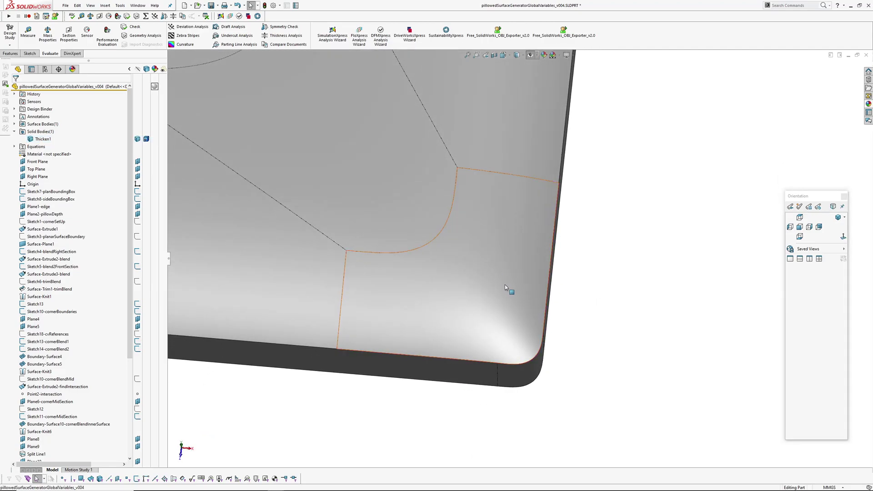
Step: Highlight the outer boundary edges of the corner blend face along the side wall, and inspect them
click(361, 352)
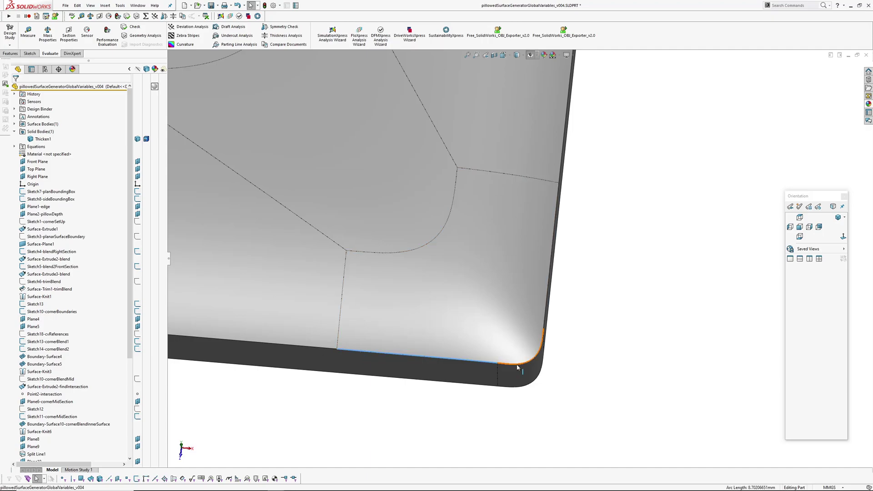
middle_drag(496, 338, 481, 332)
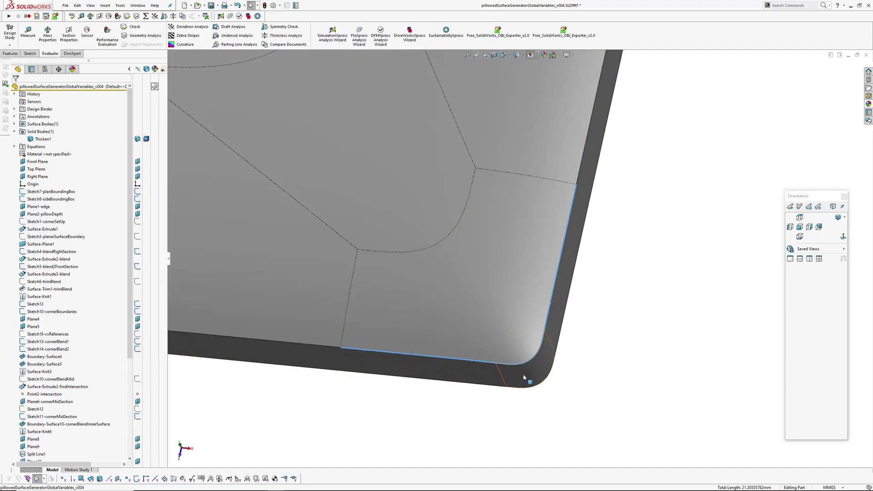
click(551, 313)
middle_drag(500, 253, 503, 269)
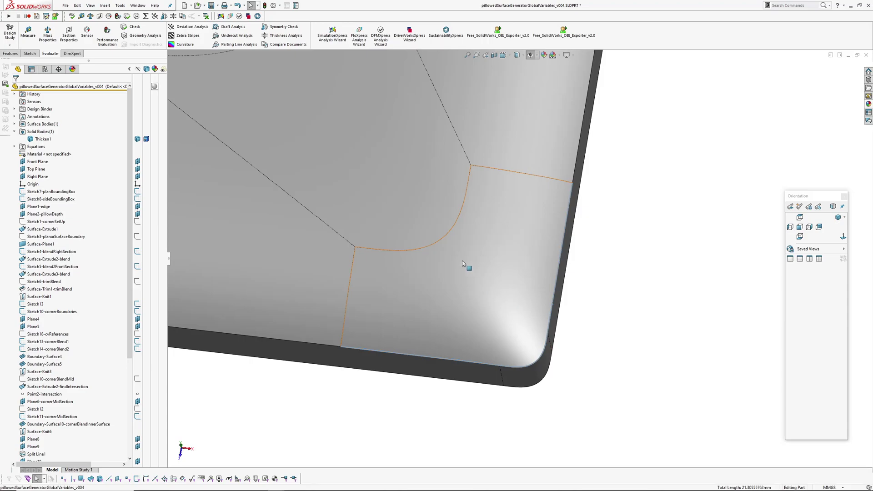
click(579, 393)
Step: Display the construction sketches and hide the planes to compare the outer blend profile with the corner edge
mouse_move(523, 374)
middle_down()
mouse_move(518, 349)
mouse_move(513, 367)
middle_up()
key(h)
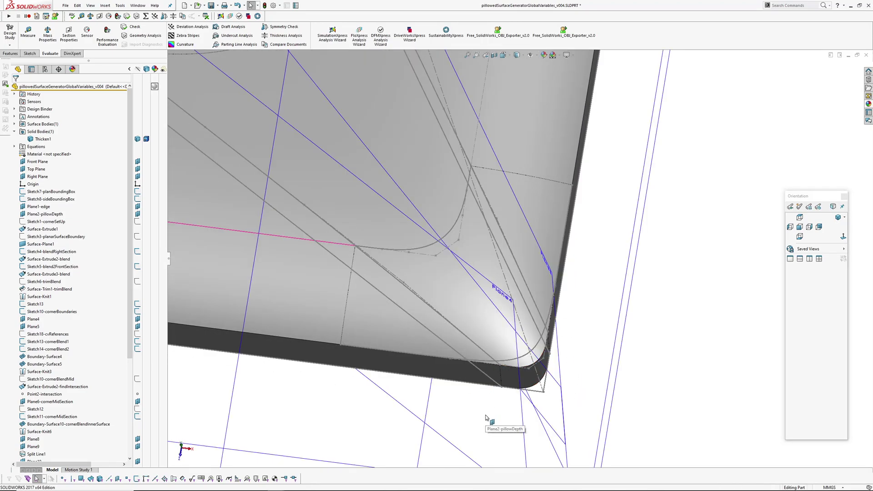
key(p)
middle_drag(524, 379, 511, 361)
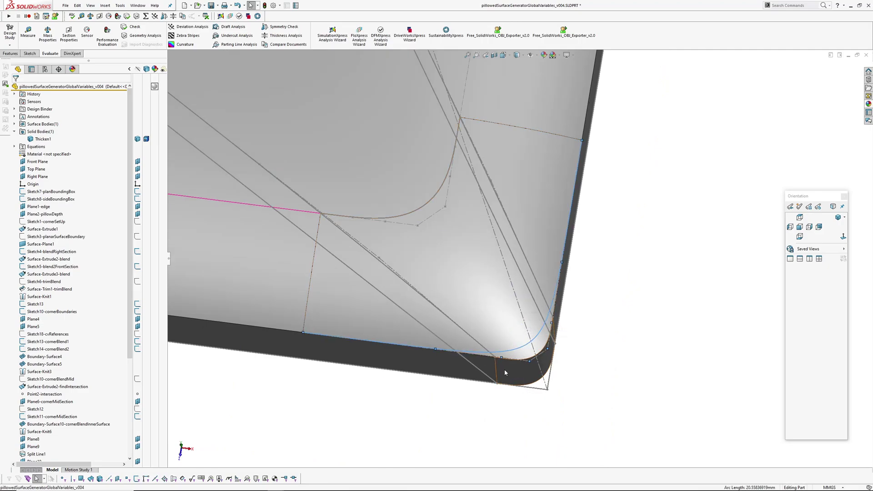
mouse_move(503, 371)
middle_down()
mouse_move(499, 396)
mouse_move(503, 284)
mouse_move(505, 370)
mouse_move(500, 347)
mouse_move(500, 359)
middle_up()
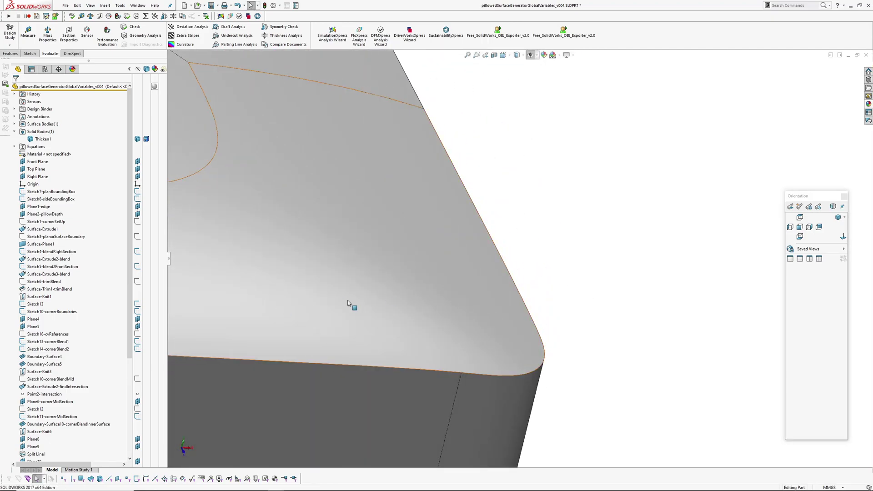
Step: Roll the feature history back to just after Boundary-Surface8-cornerBlendOuter and examine the blend surface against the side wall
click(348, 304)
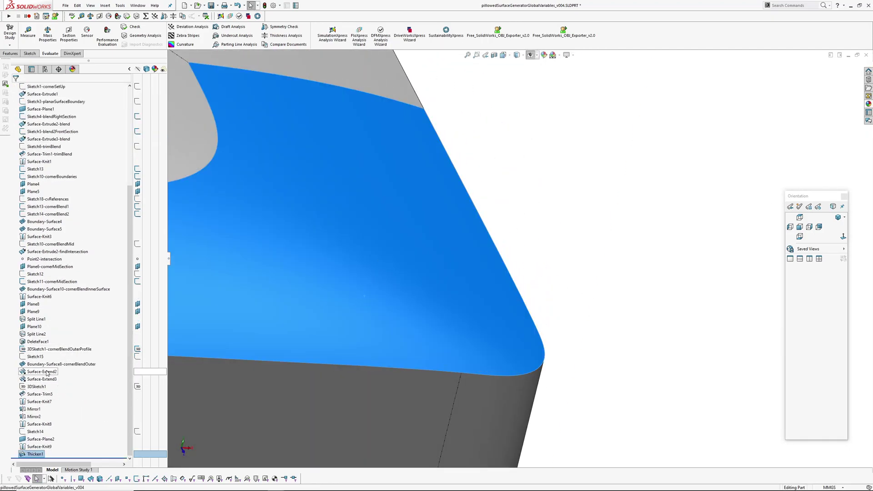
middle_drag(445, 264, 467, 332)
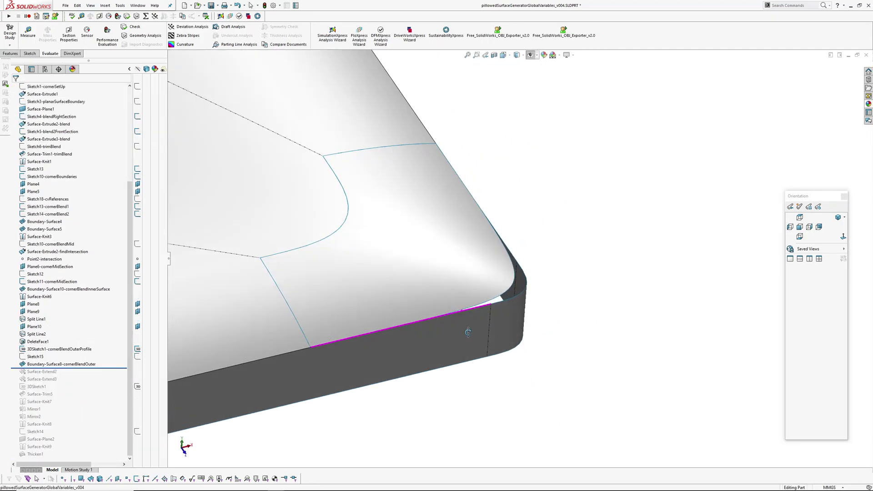
scroll(495, 267, down, 5)
middle_drag(497, 265, 513, 226)
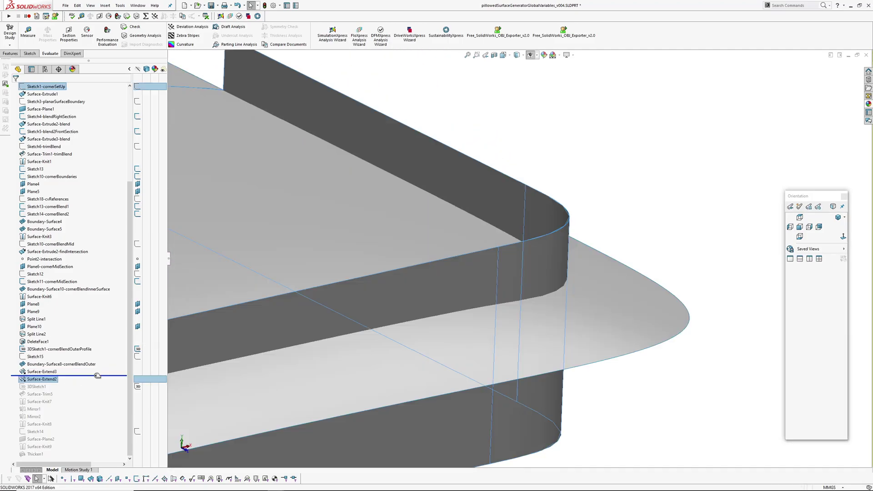
Step: Roll the history to just after Surface-Extend3, and examine where the extended corner surface intersects the side wall
drag(97, 376, 97, 376)
middle_drag(620, 264, 564, 251)
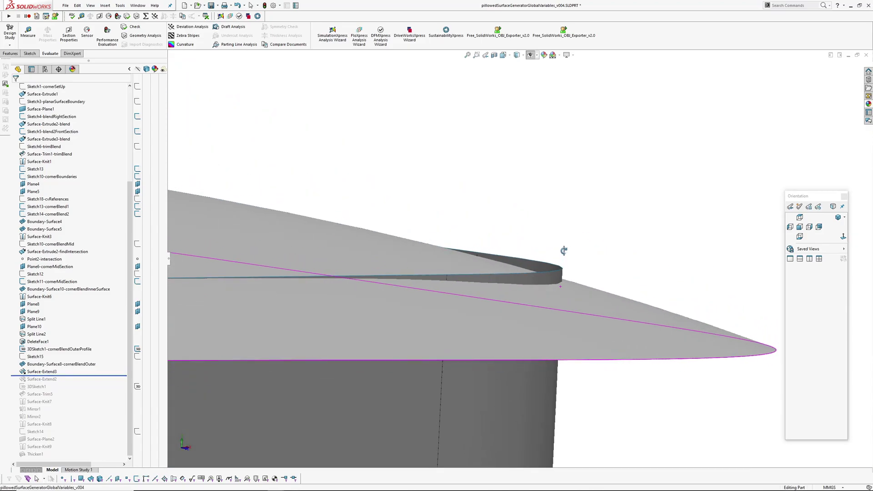
click(562, 276)
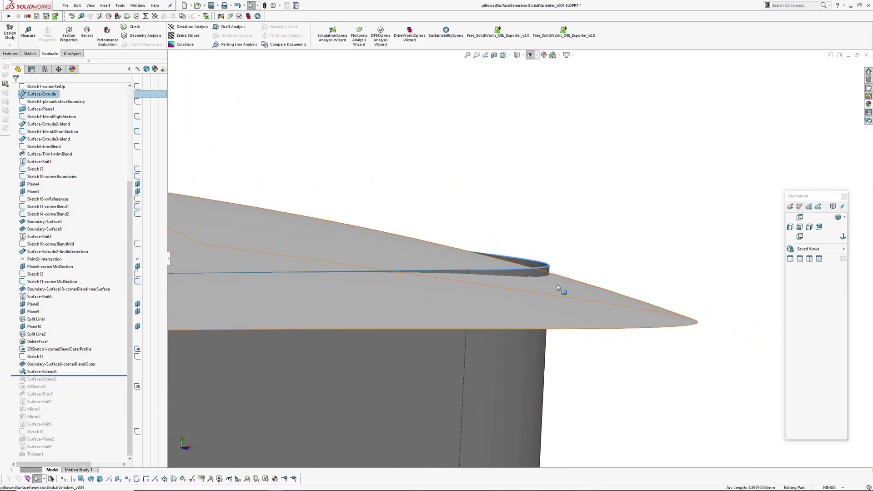
middle_drag(533, 278, 537, 299)
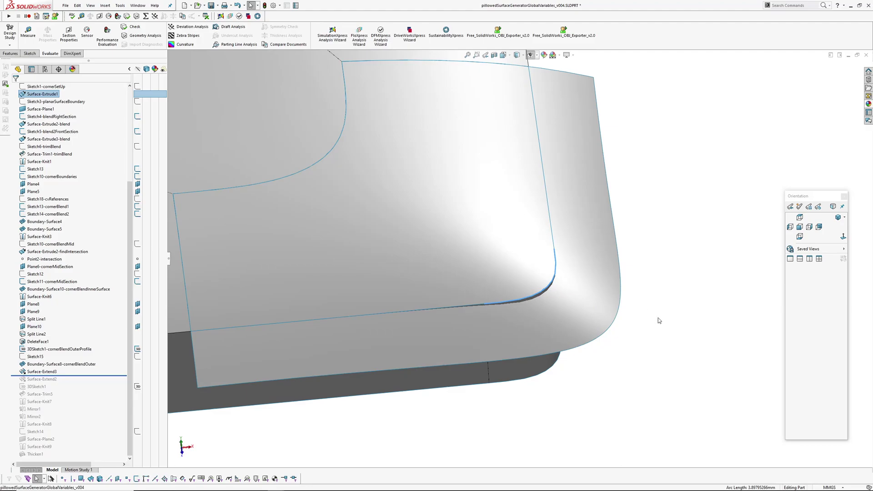
middle_drag(551, 307, 545, 286)
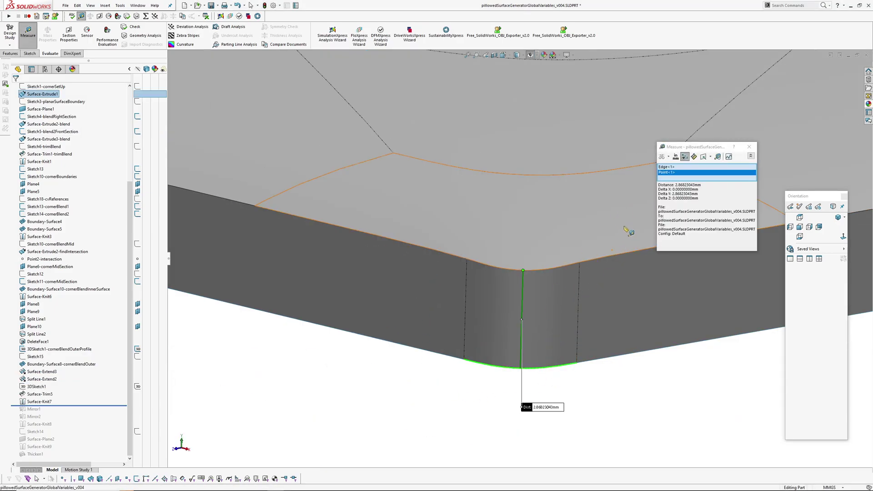
Step: Clear the measured selection, measure the length of the side wall's vertical end edge, and close the Measure tool
right_click(703, 174)
click(778, 174)
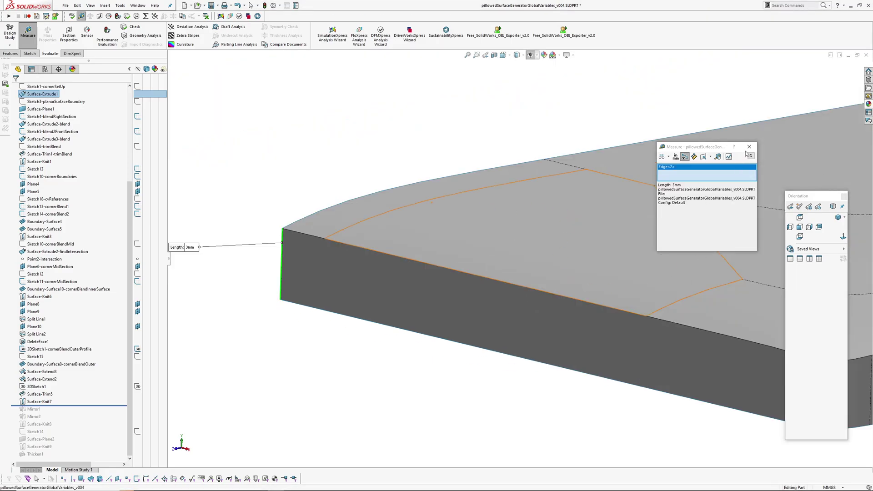
click(749, 148)
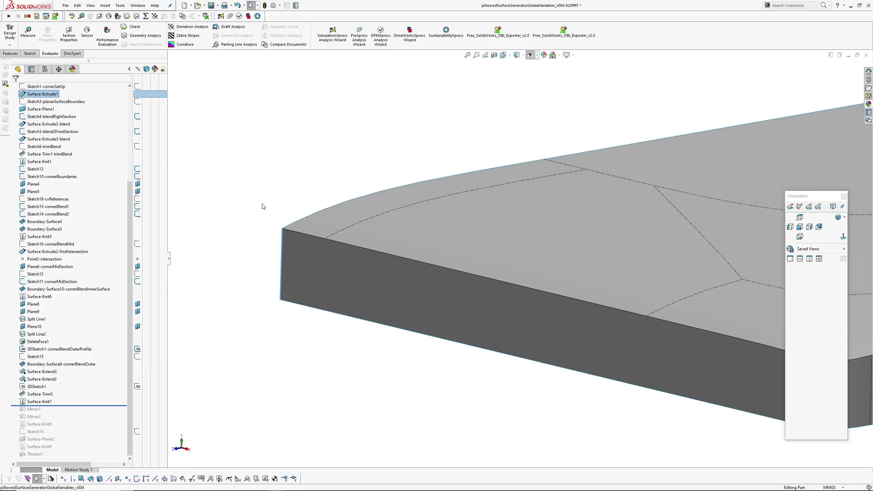
Step: Locate the outer corner blend surface and roll the feature history back to just after Boundary-Surface8-cornerBlendOuter
scroll(262, 207, up, 5)
scroll(495, 282, down, 2)
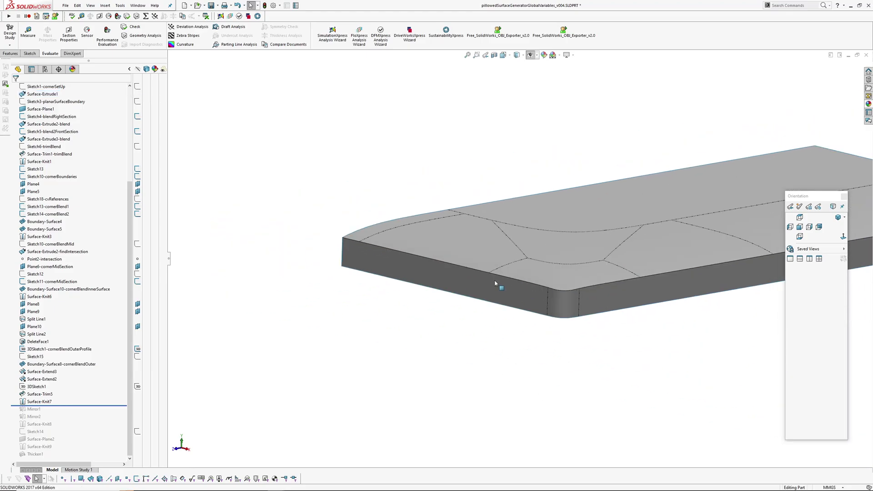
middle_drag(495, 280, 519, 335)
click(519, 335)
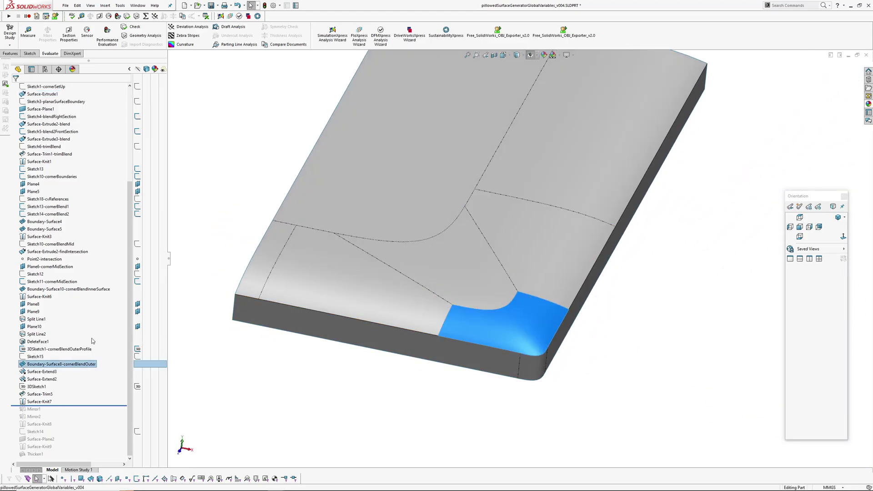
drag(39, 381, 38, 366)
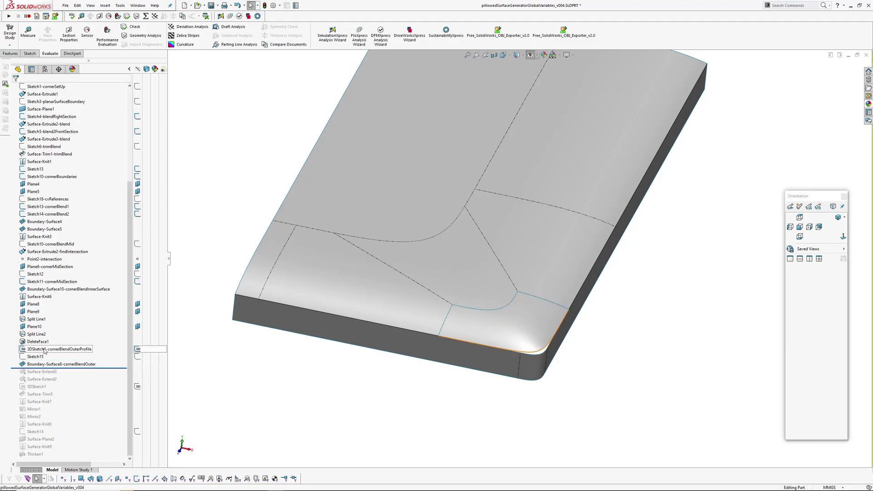
Step: Set dimension D1 (the 6 mm offset) of 3DSketch1-cornerBlendOuterProfile to 7 mm and rebuild the corner blend
click(45, 350)
scroll(541, 364, down, 4)
middle_drag(486, 324, 495, 362)
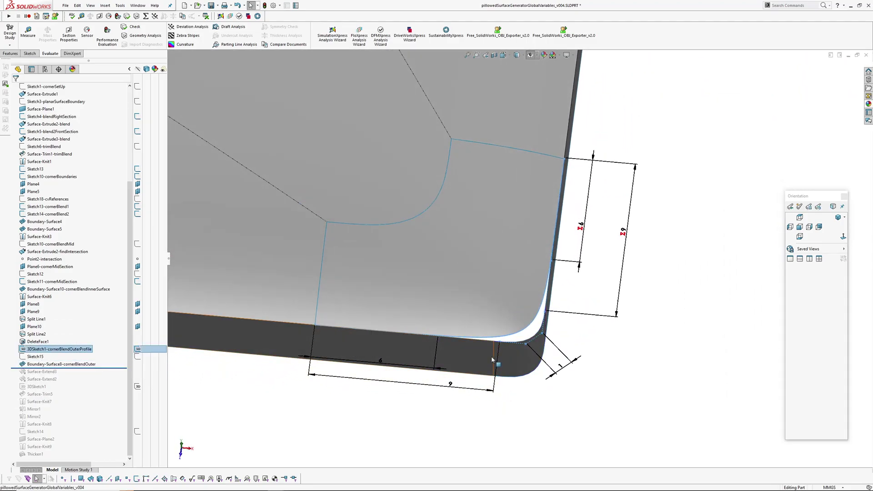
scroll(469, 386, down, 4)
middle_drag(479, 314, 480, 343)
scroll(473, 344, up, 2)
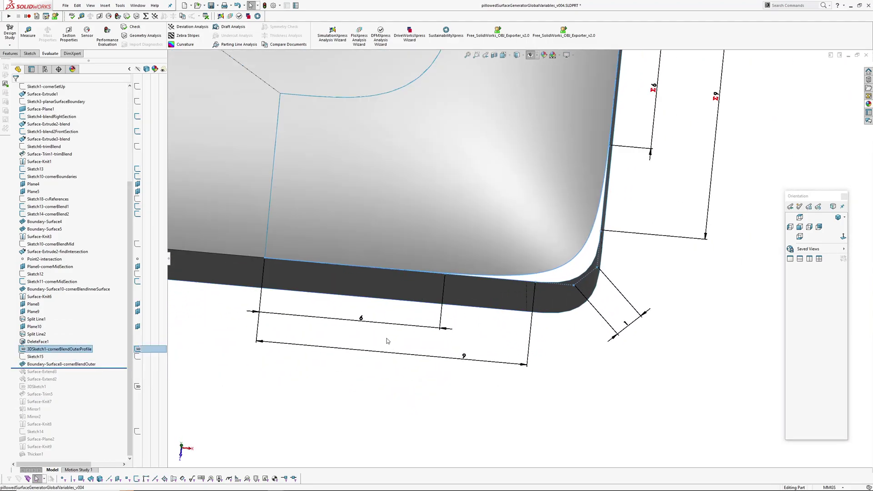
double_click(361, 320)
text(7)
key(Return)
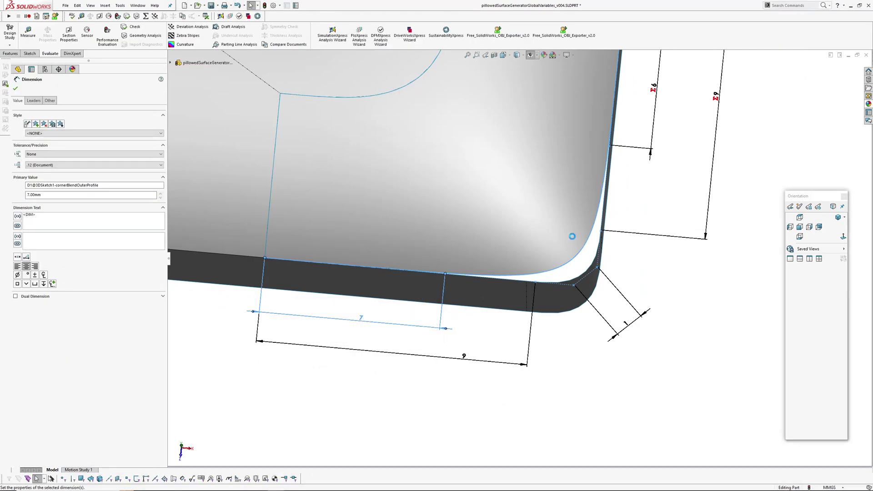
scroll(507, 297, down, 1)
middle_drag(507, 296, 567, 271)
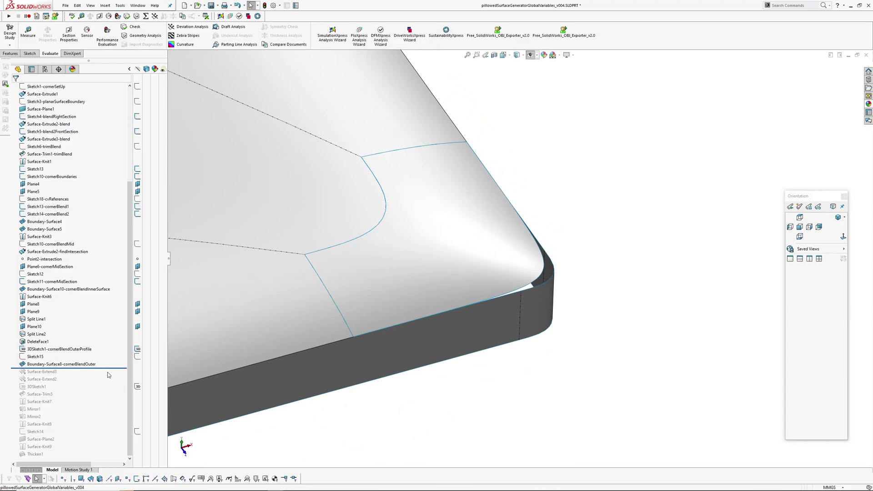
Step: Roll the feature history forward to just after Surface-Knit7 and examine the trimmed corner
drag(110, 368, 113, 405)
middle_drag(510, 273, 509, 300)
scroll(523, 378, up, 2)
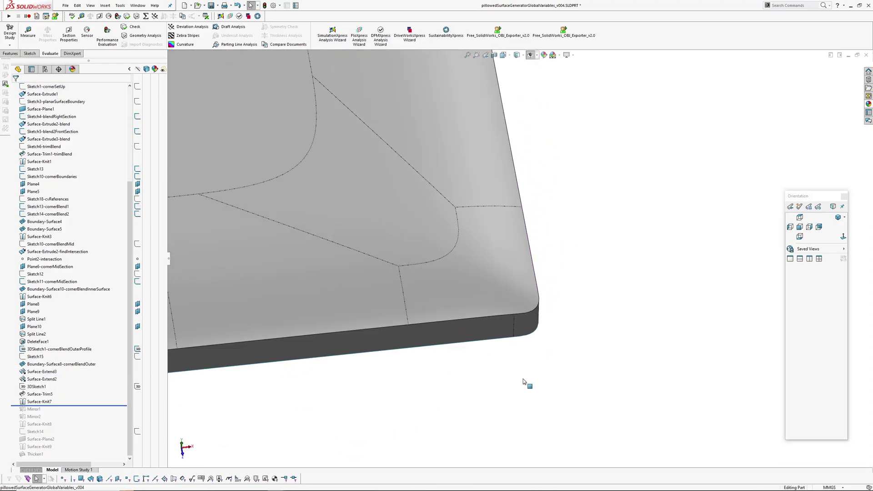
middle_drag(523, 381, 548, 398)
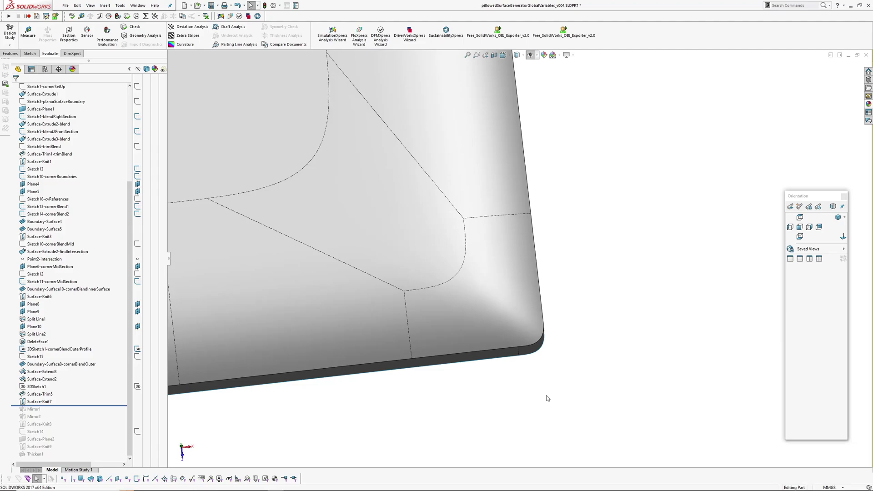
Step: Display the curvature color map, examine the corner blend and its transition into the inner surface, and hide the map
right_drag(548, 399, 568, 378)
middle_drag(523, 300, 504, 308)
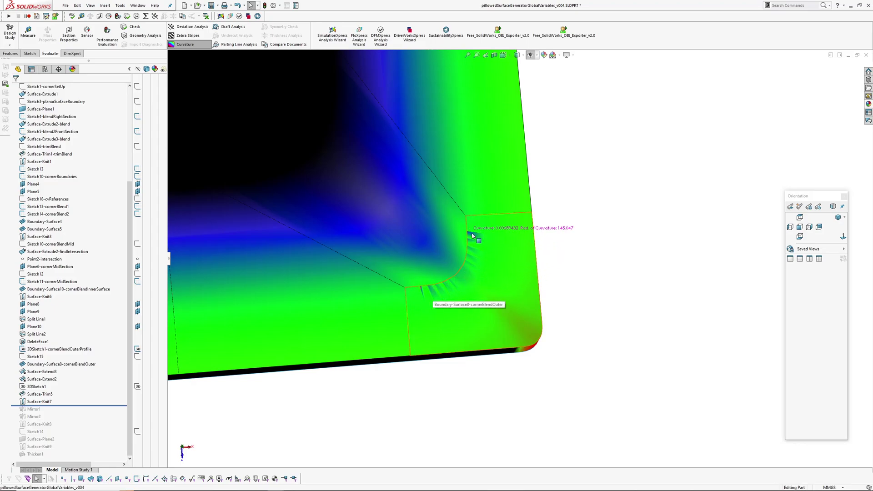
middle_drag(430, 299, 422, 305)
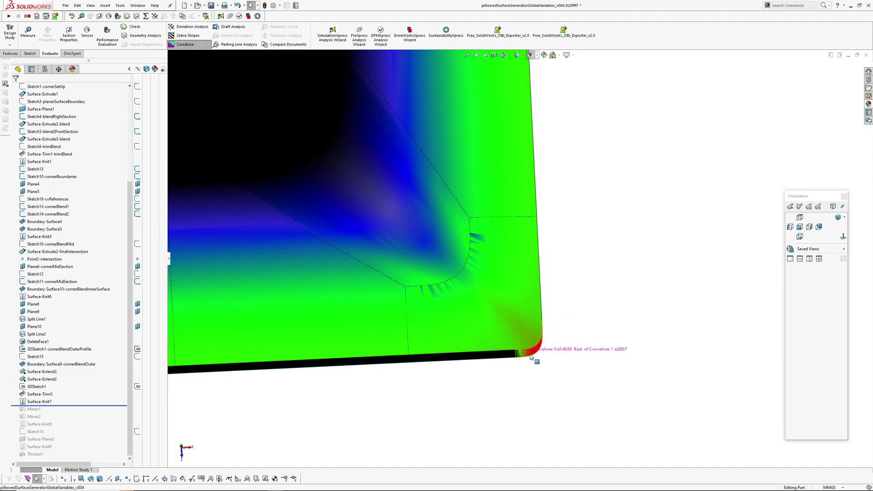
right_drag(527, 287, 575, 303)
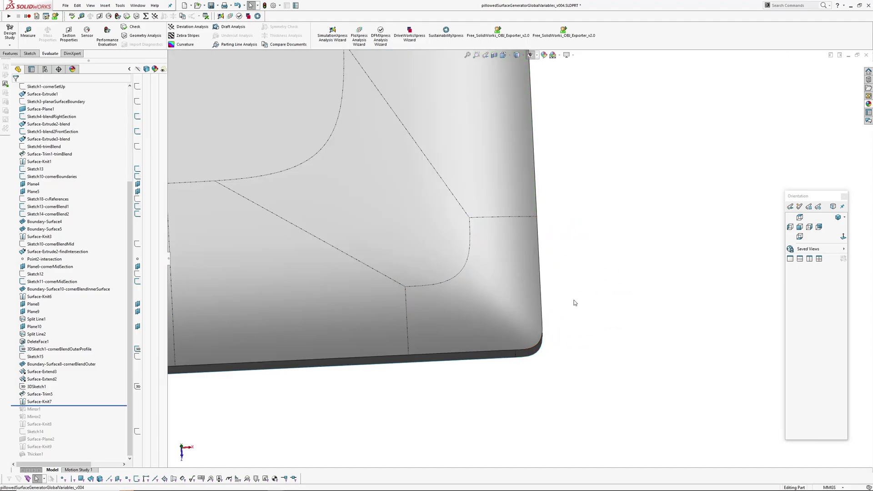
Step: Display zebra stripes and examine how they flow across the corner blend boundaries and the side wall
mouse_move(587, 298)
middle_down()
mouse_move(589, 315)
mouse_move(590, 292)
middle_up()
right_drag(591, 292, 592, 279)
mouse_move(532, 279)
middle_down()
mouse_move(465, 211)
mouse_move(511, 197)
mouse_move(575, 345)
mouse_move(567, 374)
mouse_move(552, 282)
mouse_move(536, 287)
middle_up()
key(Return)
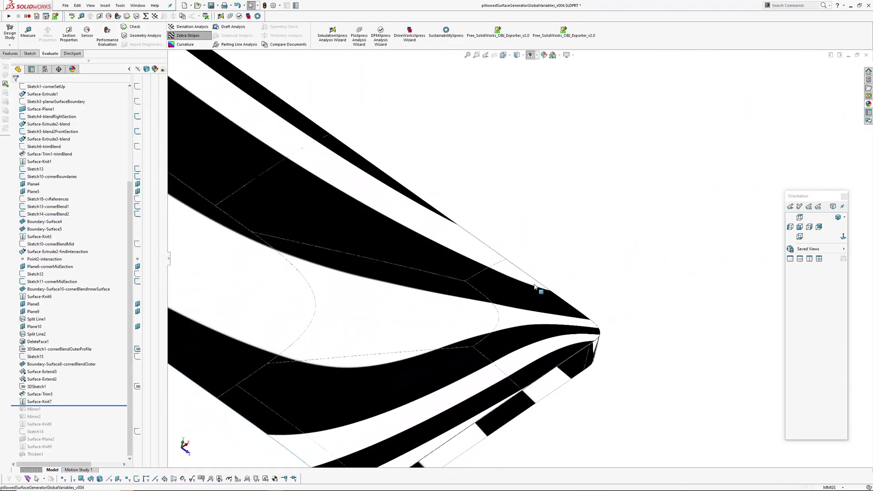
middle_drag(553, 362, 532, 336)
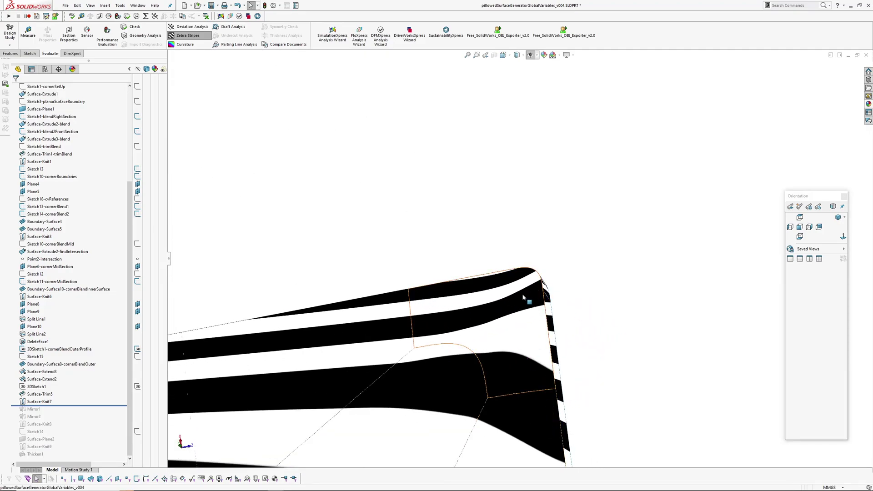
middle_drag(523, 298, 589, 339)
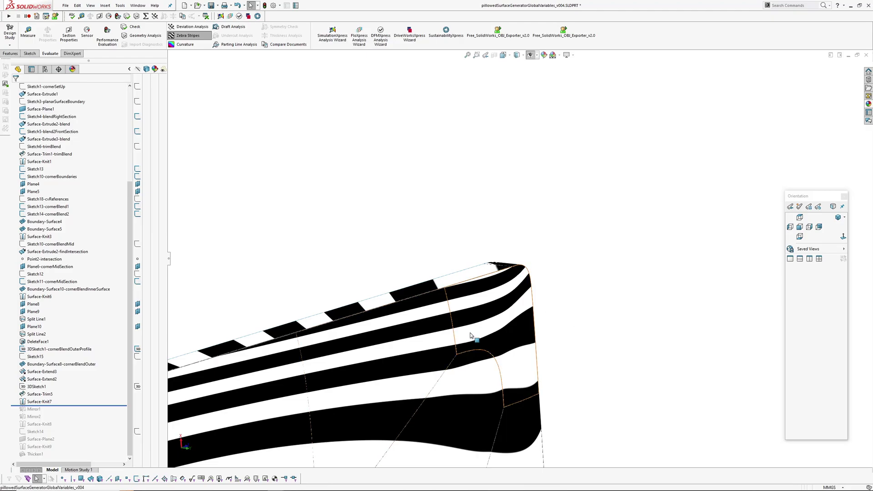
middle_drag(471, 336, 525, 233)
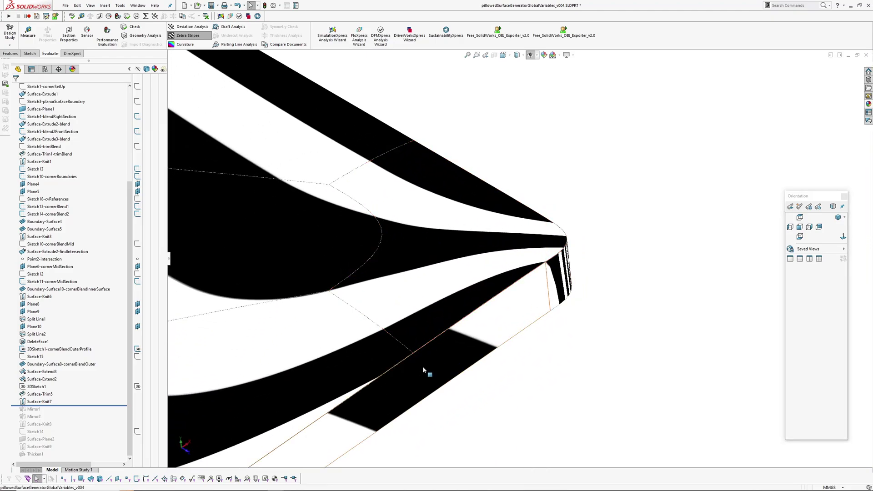
click(477, 289)
click(637, 263)
middle_drag(637, 263, 541, 168)
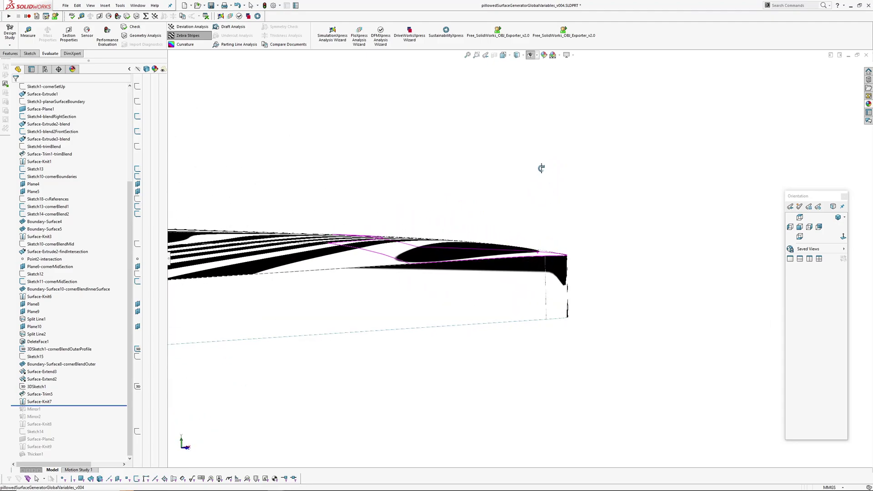
mouse_move(573, 242)
middle_down()
mouse_move(521, 281)
mouse_move(591, 276)
mouse_move(468, 273)
mouse_move(413, 355)
mouse_move(454, 258)
mouse_move(458, 335)
mouse_move(457, 326)
middle_up()
Step: Set the global variable cornerTargetRadius to 3 and roll the feature history forward to the end
key(z)
mouse_move(511, 242)
middle_down()
mouse_move(508, 207)
mouse_move(504, 328)
mouse_move(501, 255)
mouse_move(503, 307)
mouse_move(576, 359)
mouse_move(457, 294)
middle_up()
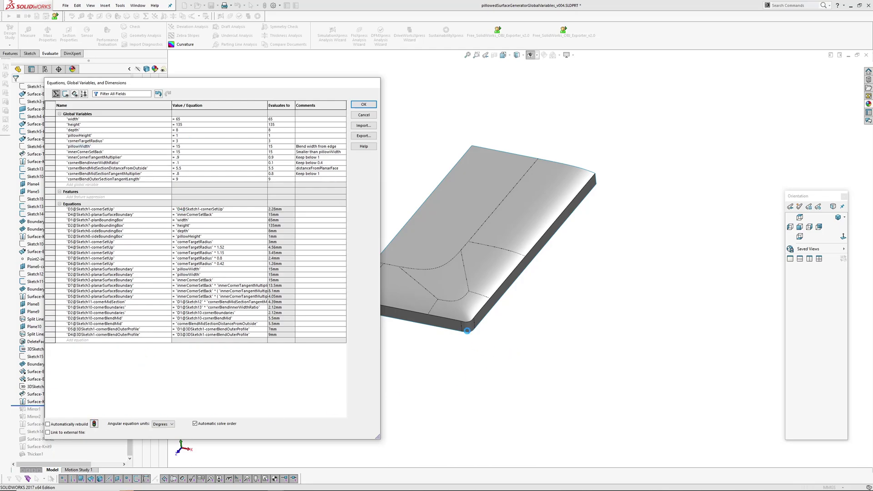
scroll(468, 330, down, 5)
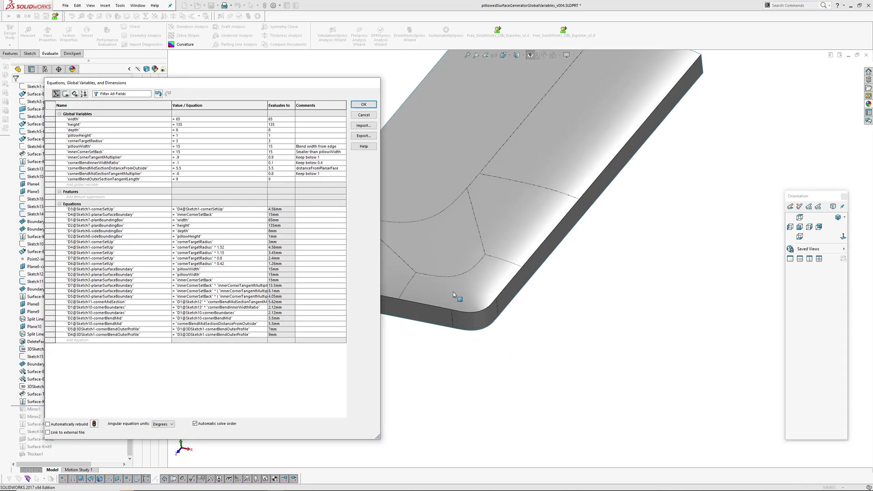
scroll(476, 348, up, 5)
key(Return)
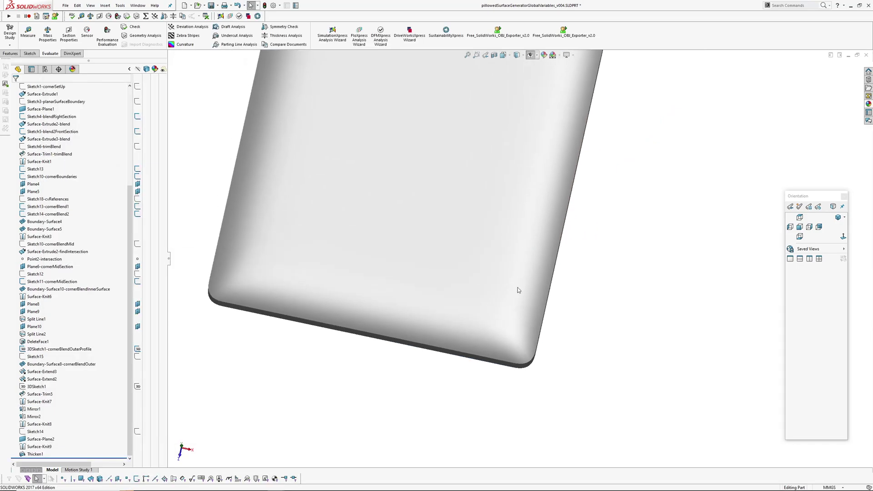
Step: Examine the finished pillowed solid's corner and edge highlights from several angles, including the whole bottom end
mouse_move(588, 255)
middle_down()
mouse_move(565, 238)
mouse_move(563, 295)
mouse_move(563, 273)
mouse_move(552, 261)
mouse_move(563, 271)
middle_up()
scroll(484, 388, down, 4)
mouse_move(487, 330)
middle_down()
mouse_move(494, 343)
mouse_move(485, 334)
mouse_move(499, 313)
middle_up()
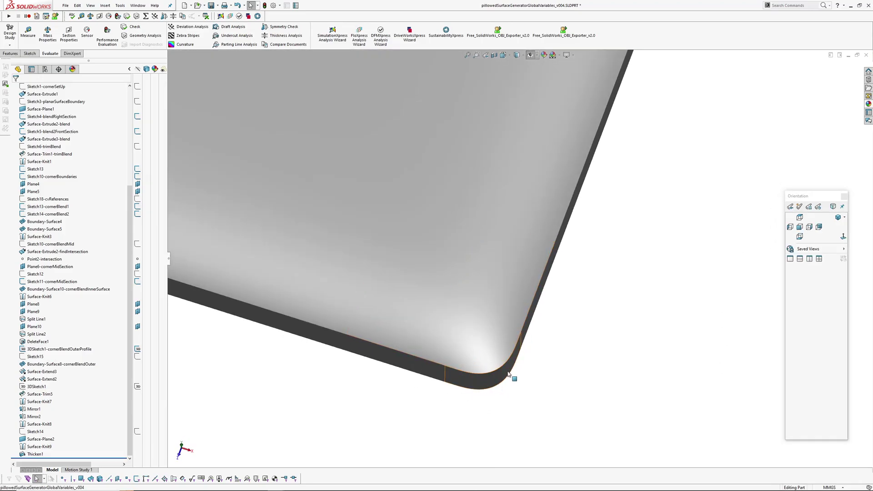
mouse_move(434, 330)
middle_down()
mouse_move(444, 351)
mouse_move(394, 316)
mouse_move(459, 307)
mouse_move(453, 291)
mouse_move(457, 305)
mouse_move(481, 286)
mouse_move(457, 295)
mouse_move(454, 316)
mouse_move(462, 300)
mouse_move(547, 241)
mouse_move(561, 201)
mouse_move(554, 238)
mouse_move(560, 196)
mouse_move(559, 219)
middle_up()
scroll(562, 214, down, 5)
scroll(537, 245, up, 5)
ctrl+middle_drag(487, 341, 557, 150)
middle_drag(542, 313, 514, 231)
scroll(471, 361, down, 3)
middle_drag(485, 317, 493, 387)
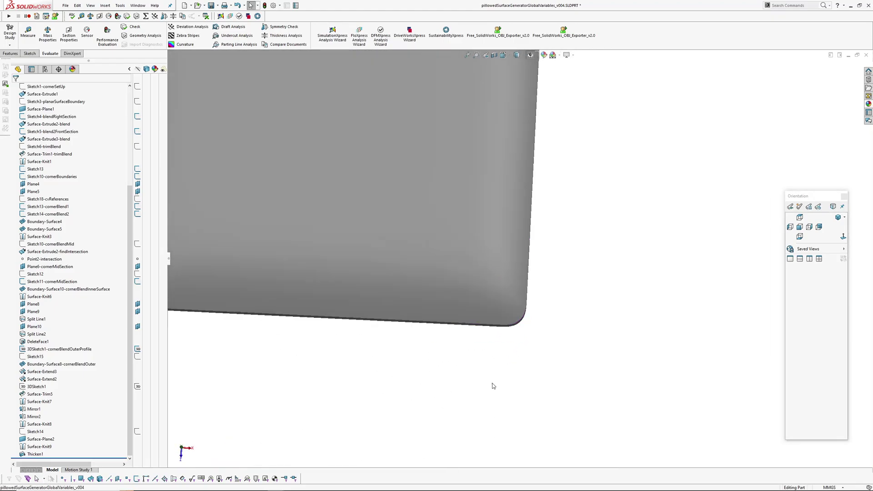
scroll(518, 403, up, 2)
scroll(82, 207, up, 6)
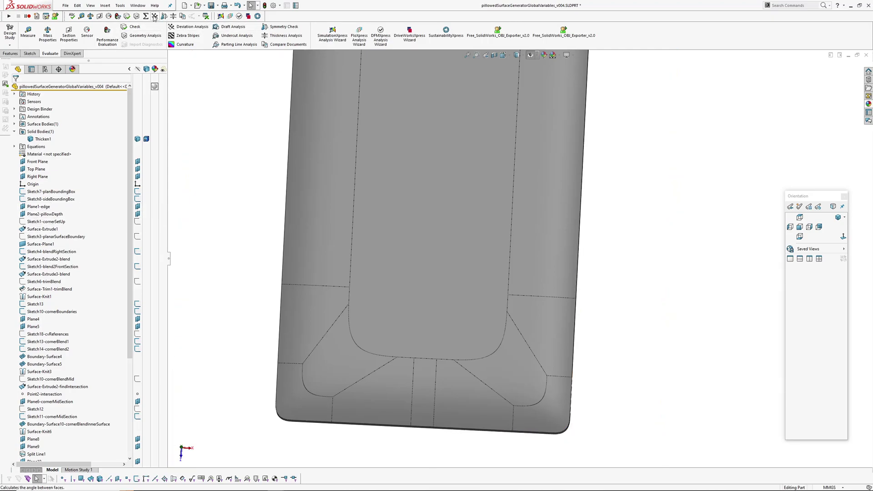
Step: Open Sketch1-cornerSetUp for editing and examine the corner spline's curvature comb, construction circle and driving dimensions
click(36, 223)
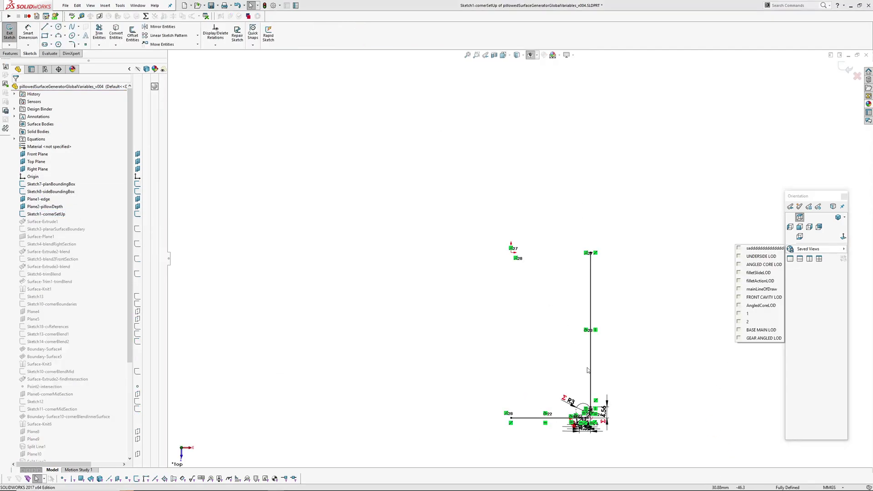
scroll(605, 420, down, 4)
ctrl+middle_drag(581, 365, 560, 245)
scroll(566, 290, down, 6)
scroll(561, 290, down, 1)
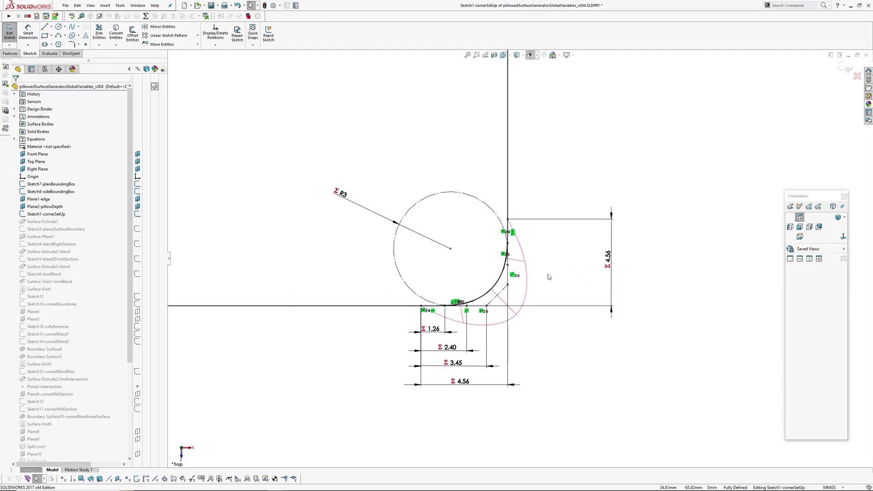
scroll(560, 290, up, 1)
ctrl+middle_drag(561, 290, 566, 314)
scroll(569, 387, down, 1)
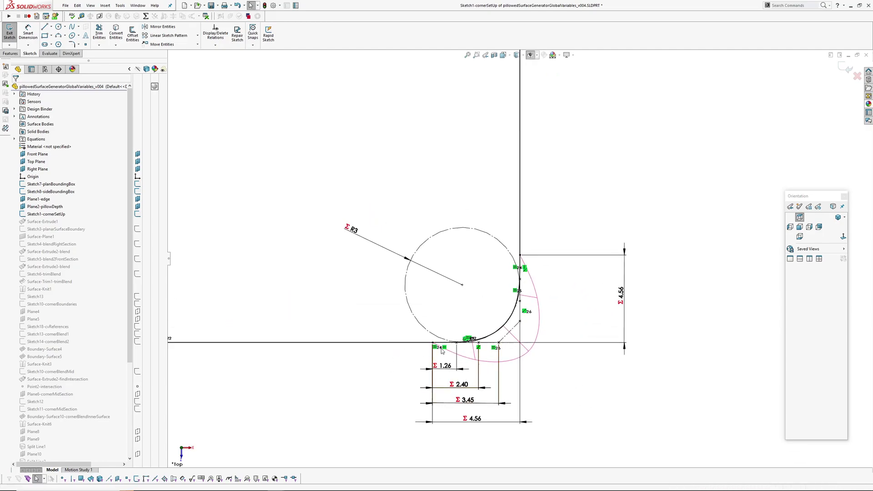
scroll(428, 361, down, 2)
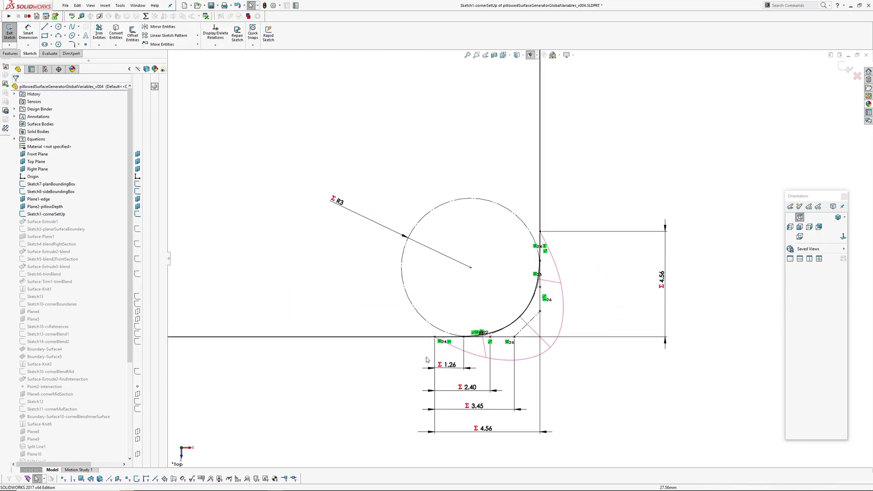
Step: Inspect the properties of the corner style spline and its adjoining vertical and horizontal lines, and clear the selection
click(497, 341)
scroll(549, 389, down, 1)
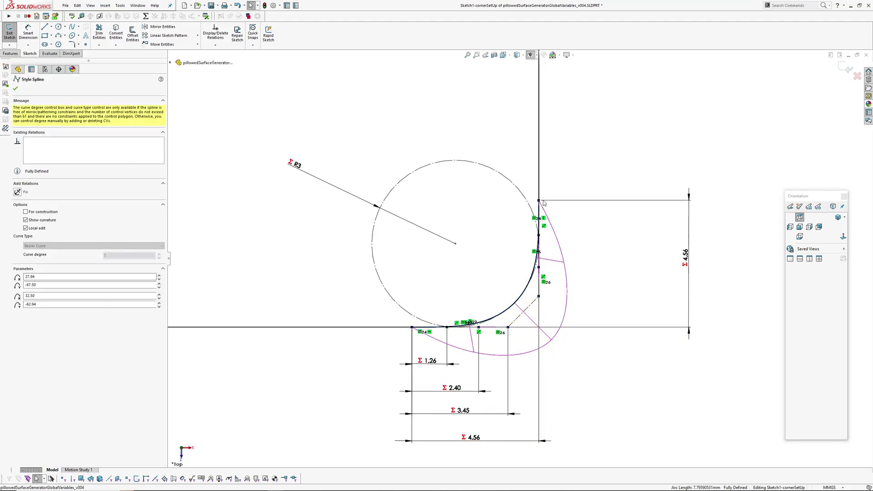
click(540, 145)
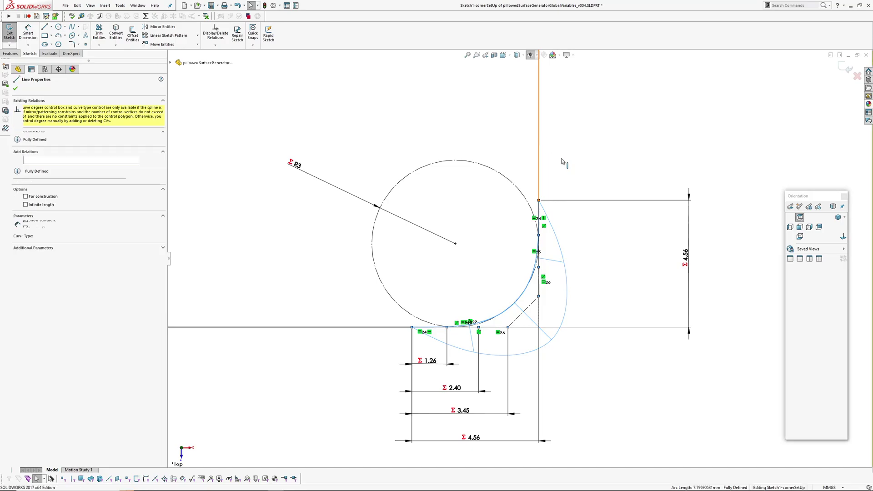
click(326, 329)
click(317, 396)
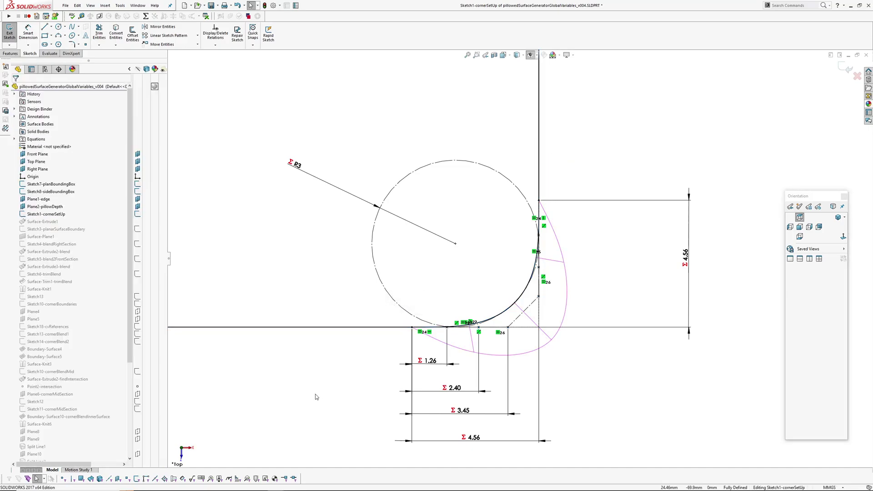
Step: Inspect the equations driving the corner sketch's overall horizontal dimension (4.56) and the 3.45 dimension
scroll(316, 400, up, 1)
ctrl+middle_drag(316, 400, 314, 409)
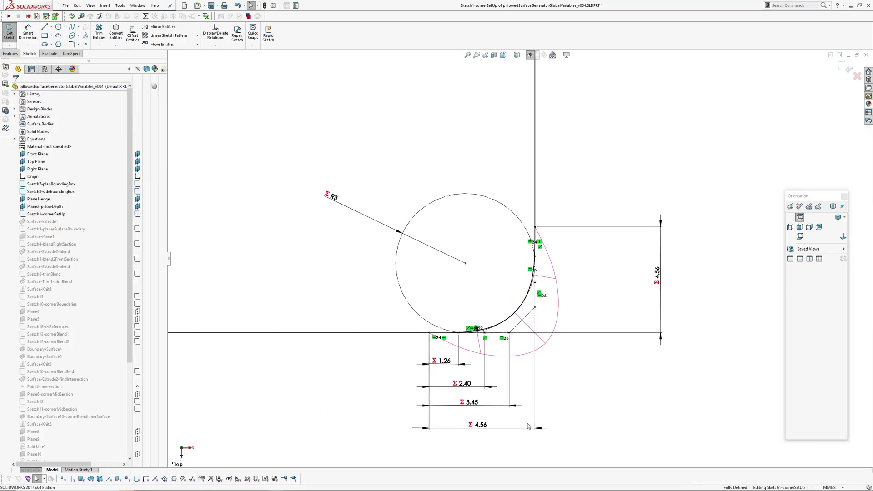
scroll(600, 411, down, 2)
scroll(558, 375, up, 1)
mouse_move(565, 403)
ctrl+middle_down()
mouse_move(576, 434)
mouse_move(582, 391)
ctrl+middle_up()
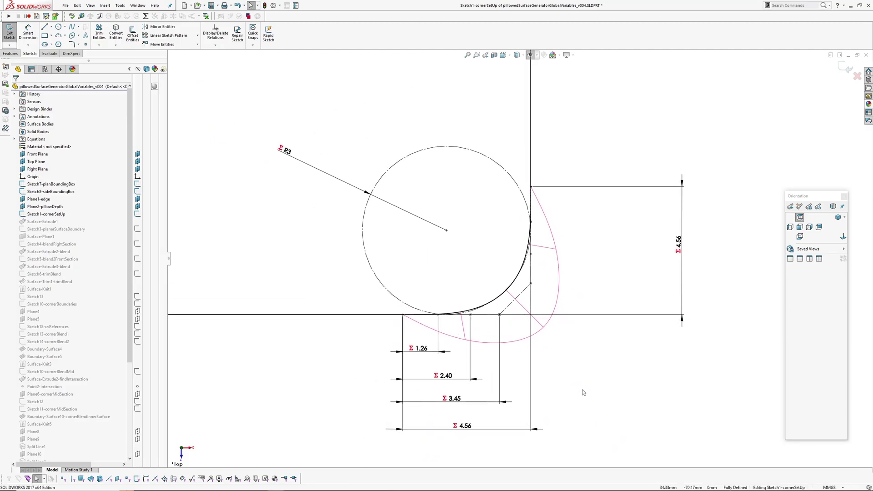
double_click(466, 428)
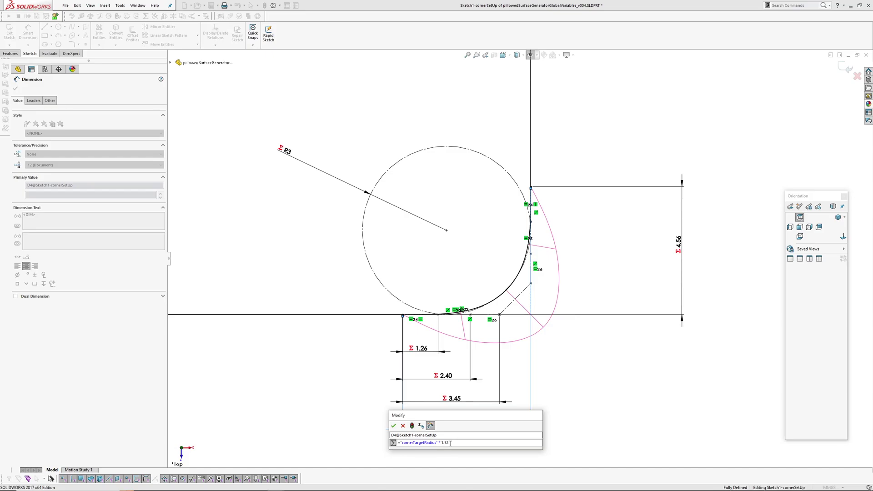
click(394, 426)
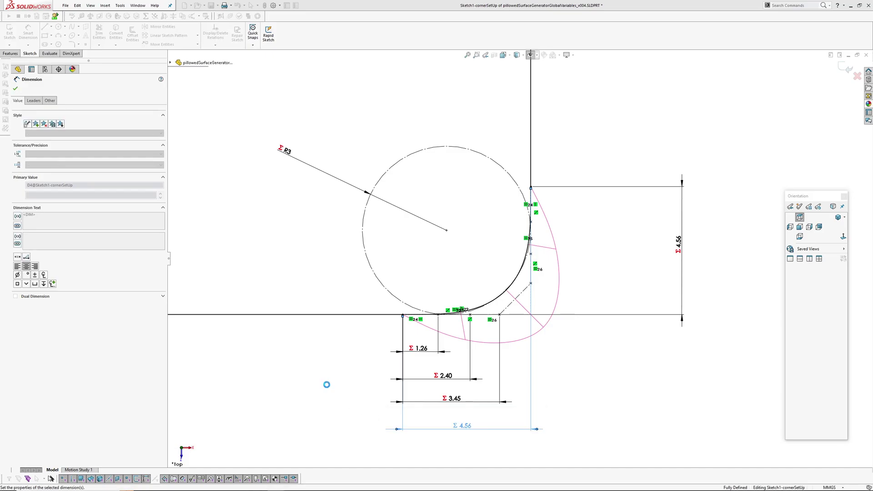
double_click(456, 401)
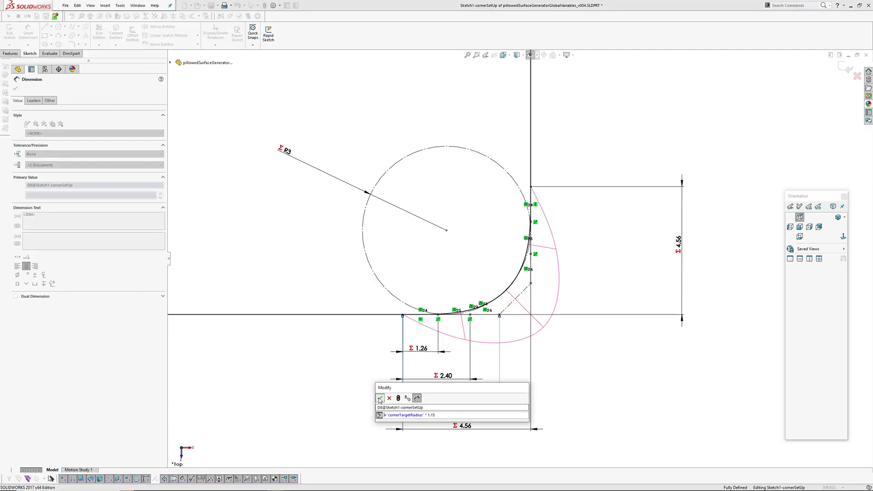
click(380, 399)
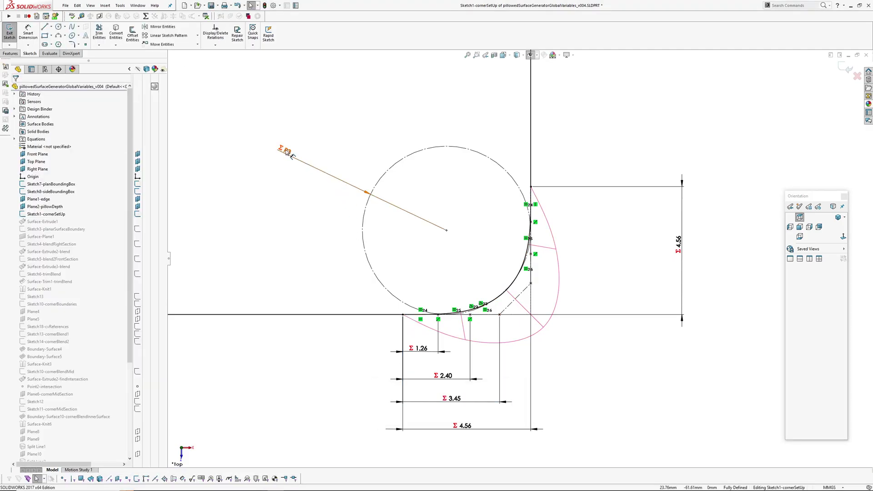
Step: Compare the construction circle with the corner style spline by selecting both, and clear the selection
key(z)
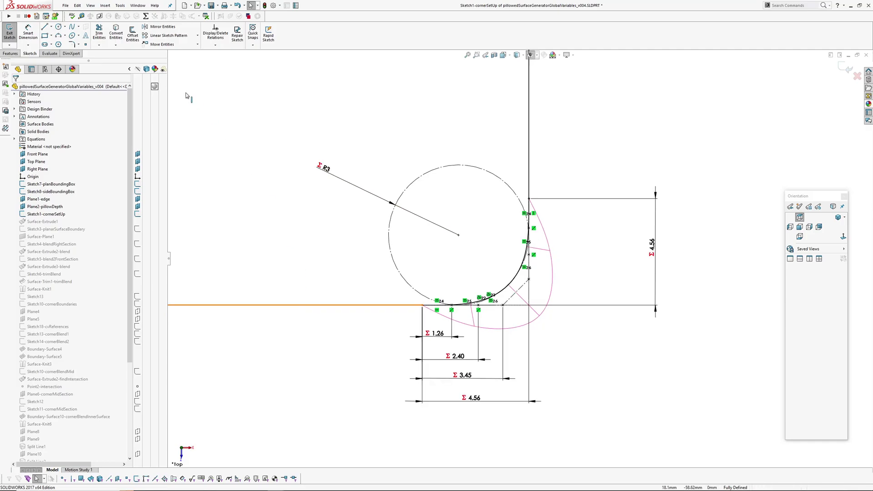
scroll(513, 284, down, 2)
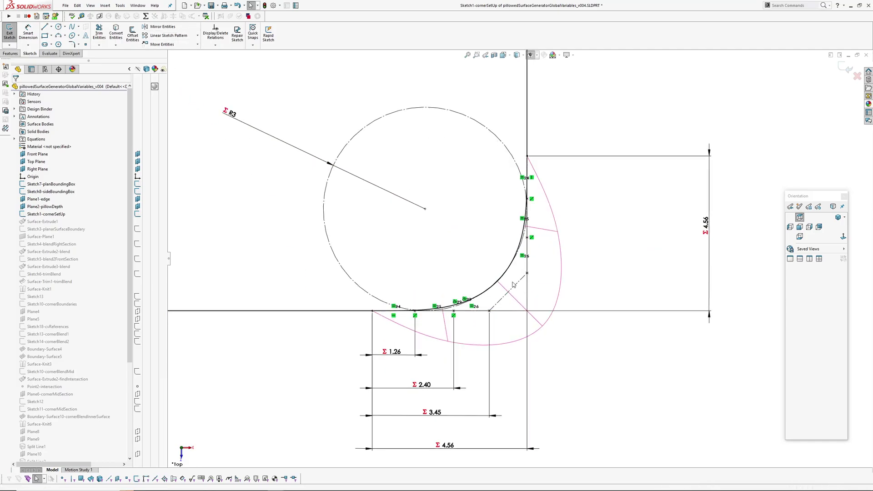
click(517, 166)
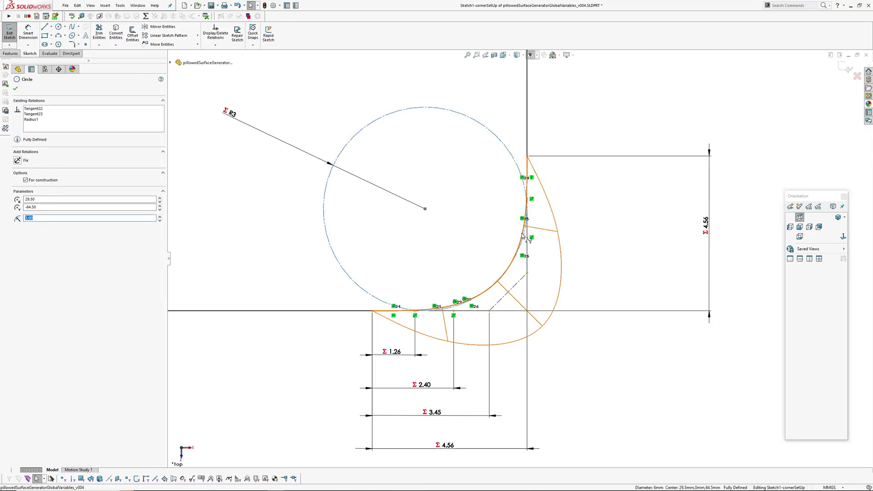
ctrl+click(522, 234)
key(z)
key(z)
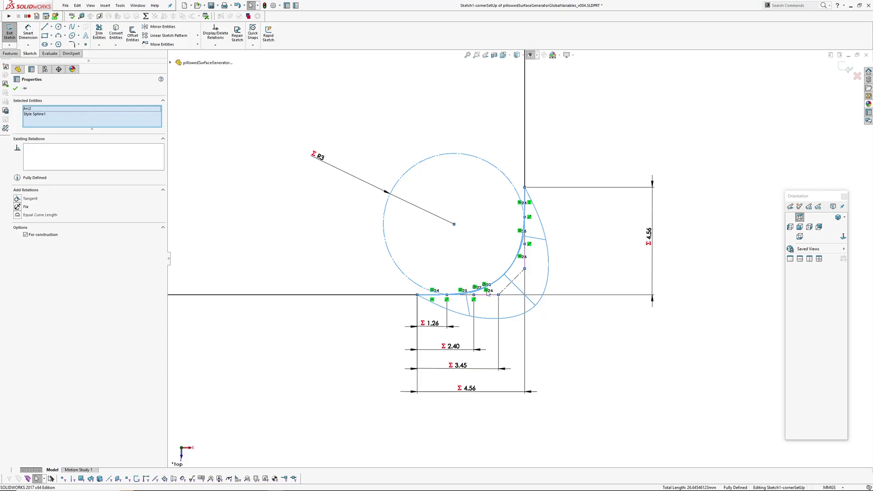
scroll(487, 294, down, 2)
key(Escape)
scroll(514, 271, down, 2)
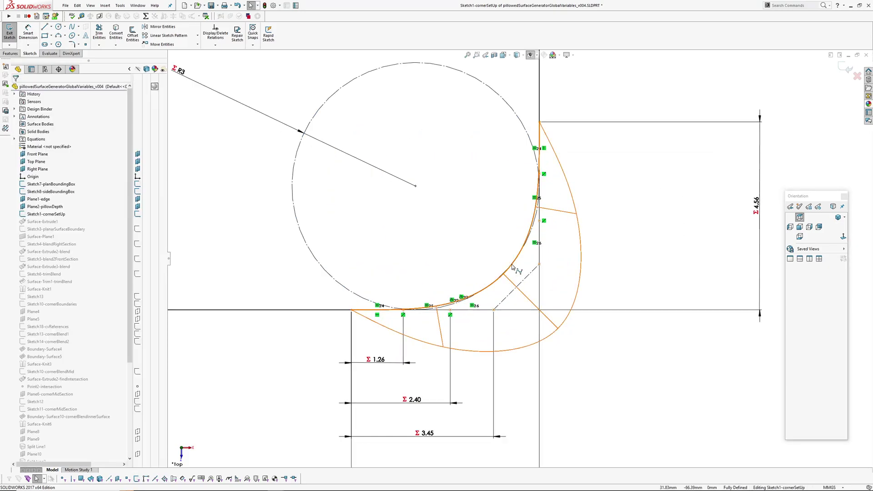
scroll(503, 286, up, 4)
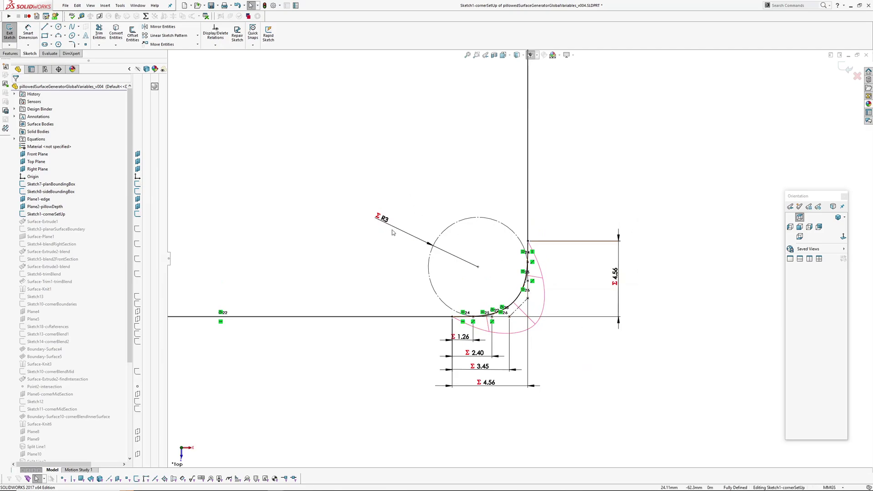
Step: Check the overall horizontal dimension of the corner spline once more and exit Sketch1-cornerSetUp
scroll(459, 338, down, 2)
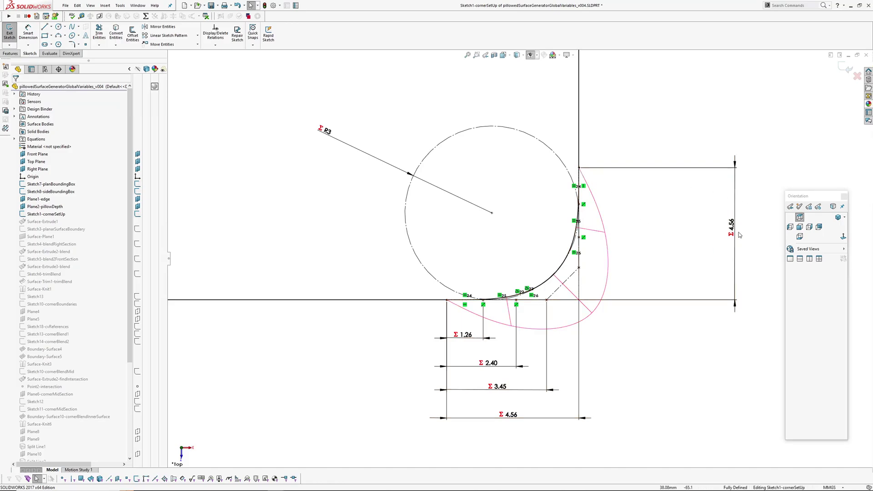
click(517, 419)
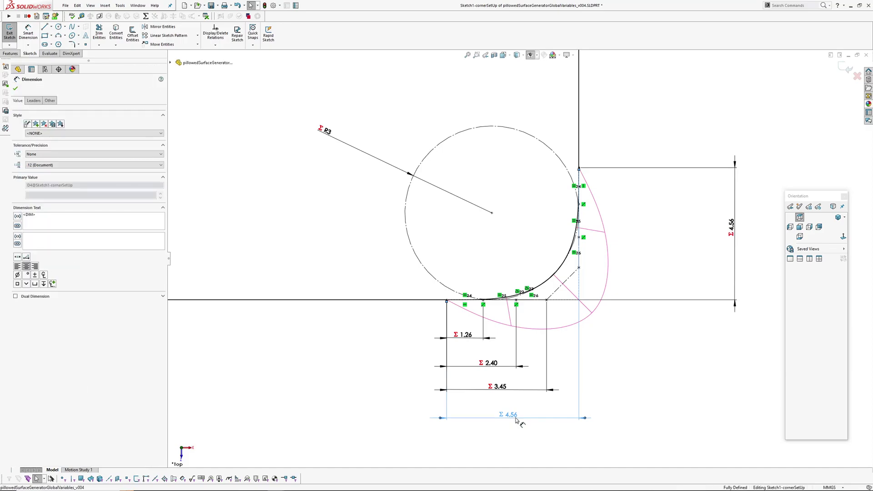
double_click(513, 415)
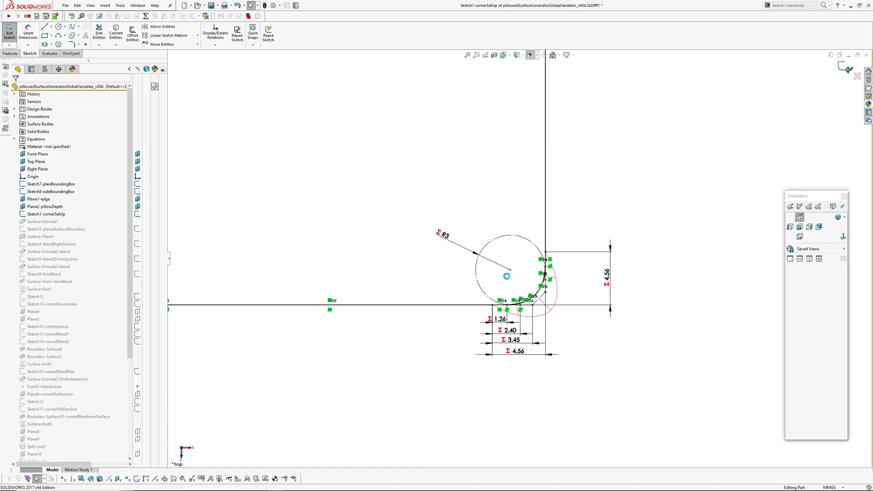
mouse_move(498, 279)
ctrl+middle_down()
mouse_move(515, 350)
mouse_move(516, 250)
mouse_move(488, 249)
mouse_move(501, 351)
ctrl+middle_up()
scroll(488, 249, up, 1)
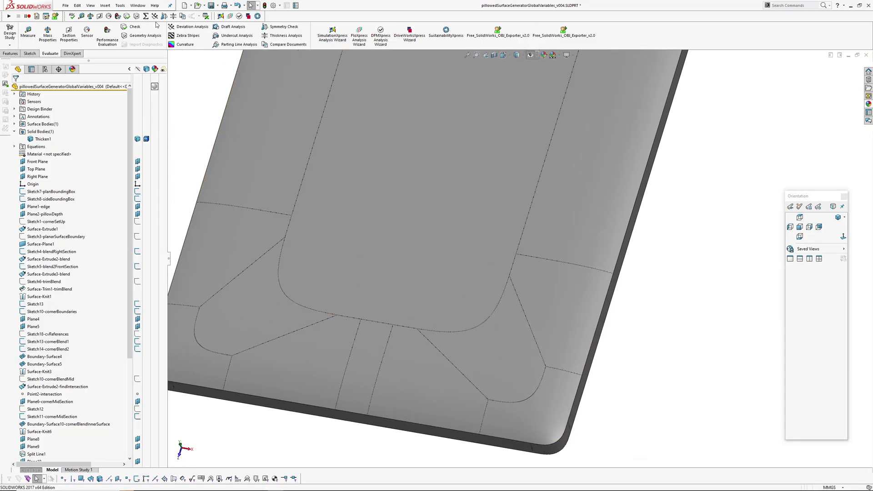
Step: Select a blend face on the near end of the solid and roll the feature history back to just after DeleteFace1
scroll(493, 274, up, 3)
middle_drag(493, 274, 514, 317)
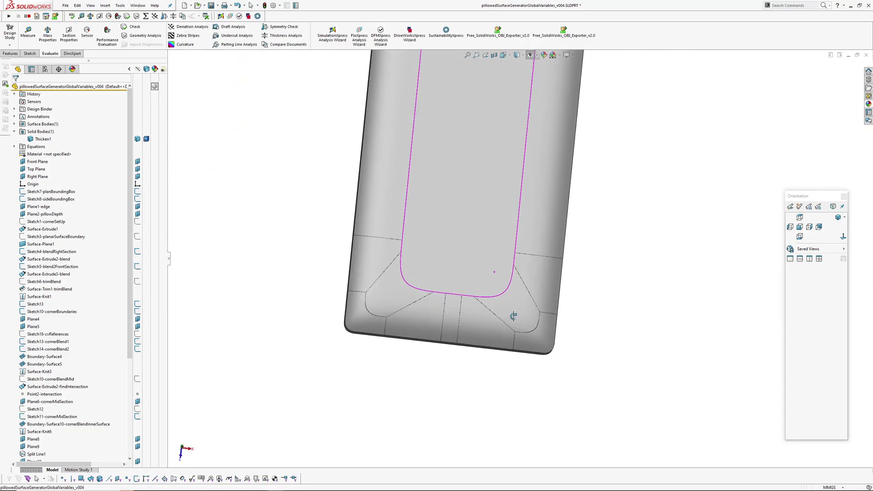
mouse_move(471, 298)
middle_down()
mouse_move(501, 208)
mouse_move(476, 295)
middle_up()
scroll(466, 312, down, 3)
click(433, 321)
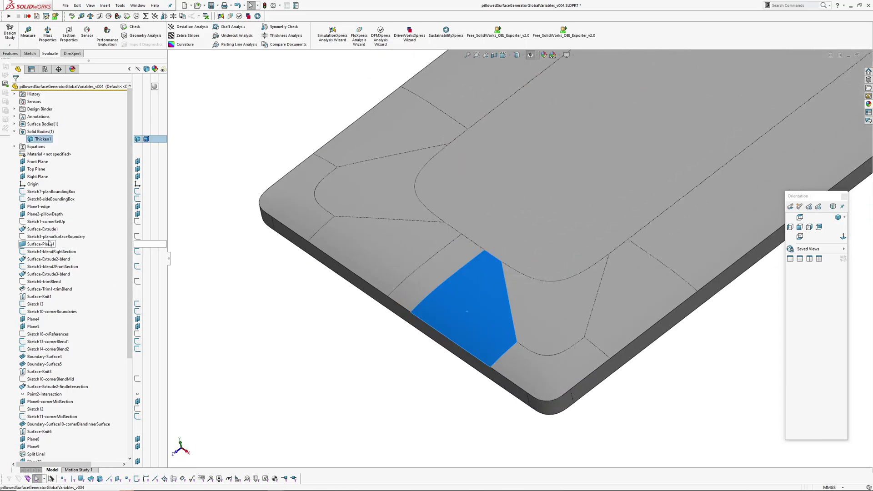
scroll(74, 291, down, 6)
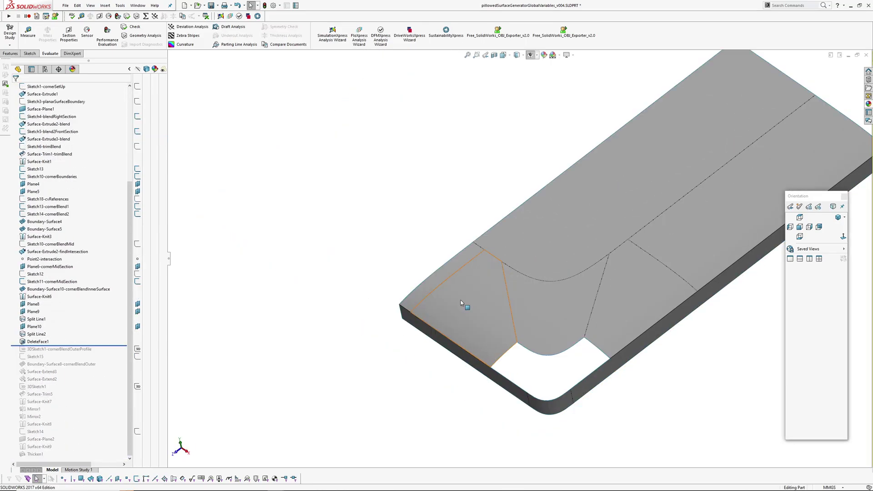
Step: Identify the features behind the two end blend faces and highlight Sketch4-blendRightSection on the model
click(461, 299)
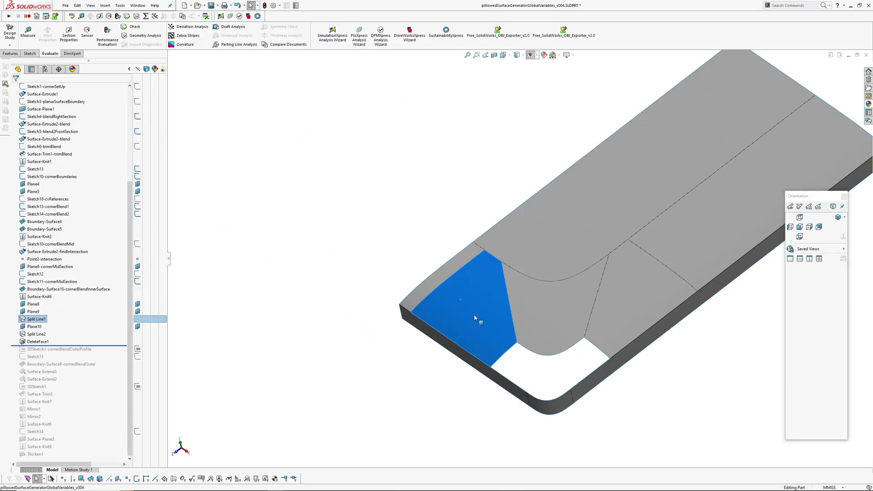
click(450, 276)
scroll(452, 279, down, 4)
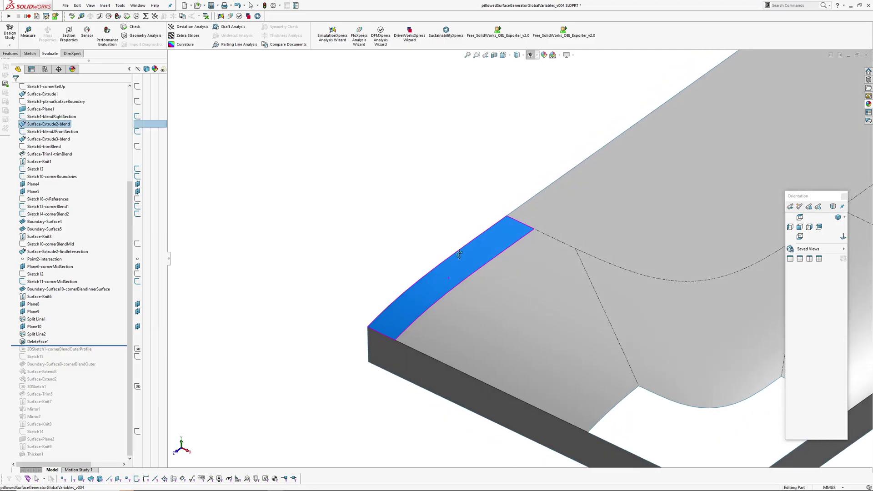
click(36, 117)
mouse_move(438, 248)
middle_down()
mouse_move(469, 242)
mouse_move(511, 275)
middle_up()
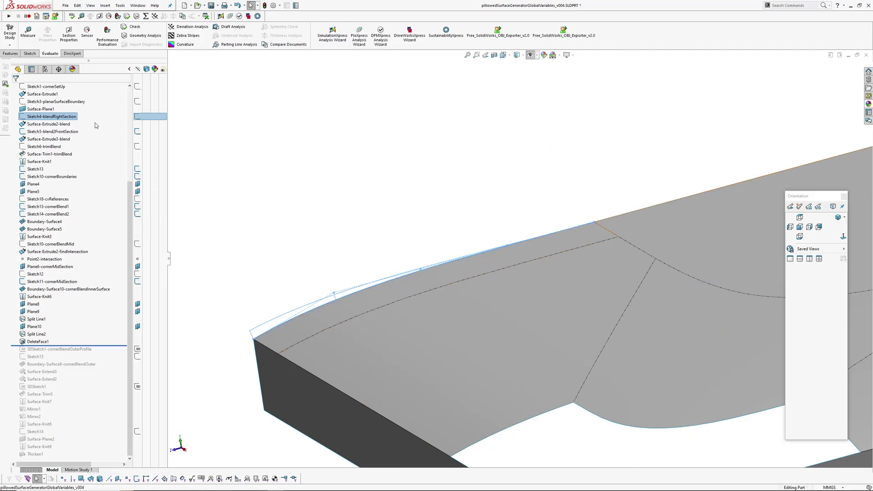
Step: Open Sketch4-blendRightSection for editing, examine the profile spline and its relations, and exit without saving changes
click(40, 110)
double_click(41, 118)
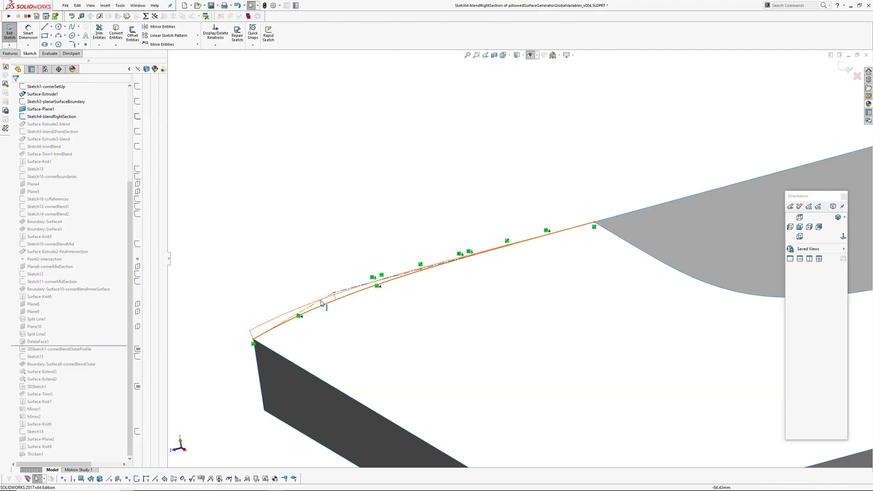
click(298, 317)
scroll(435, 320, up, 2)
ctrl+middle_drag(767, 246, 730, 218)
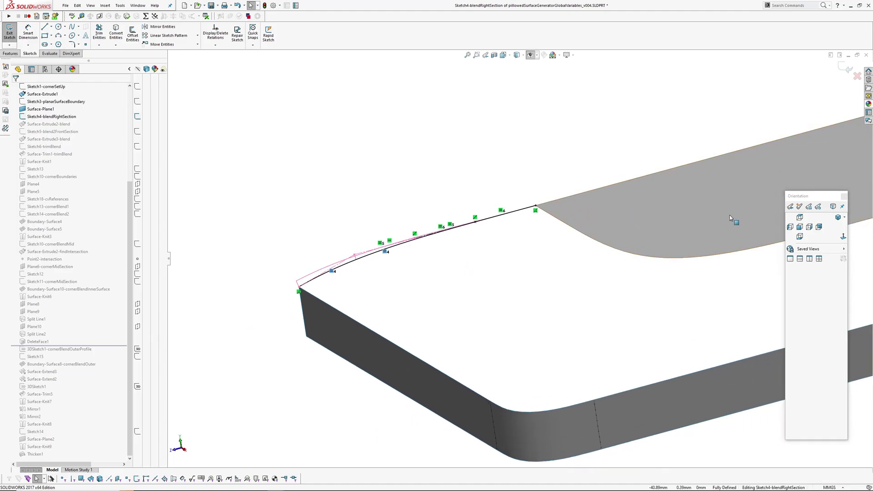
click(857, 76)
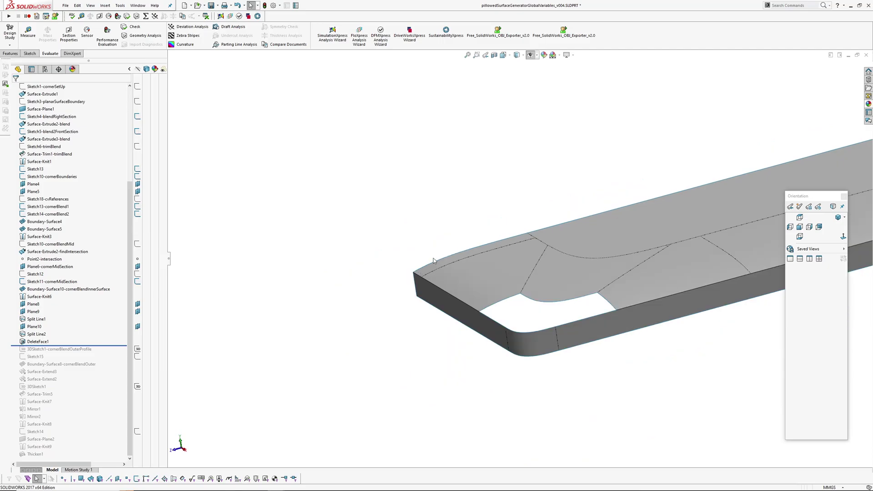
Step: Roll the feature history forward to the end, past Thicken1, and select the corner's inner blend face
scroll(386, 265, up, 2)
middle_drag(362, 296, 363, 345)
drag(107, 350, 76, 458)
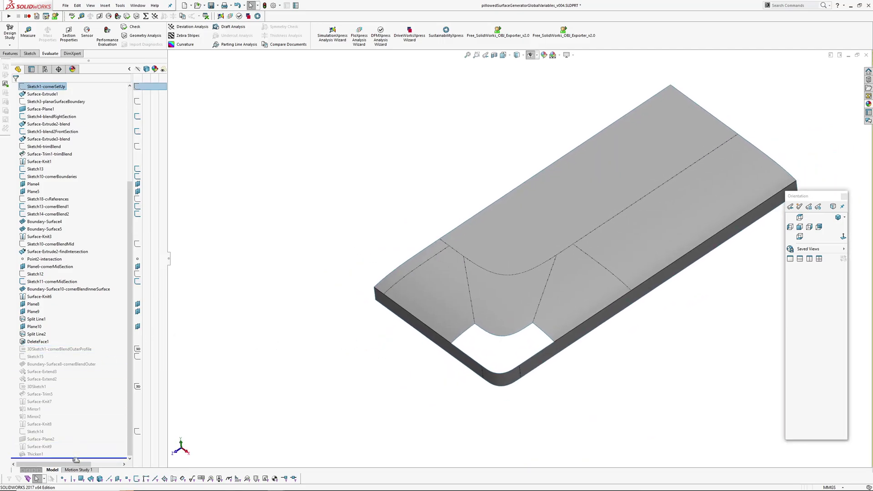
click(403, 221)
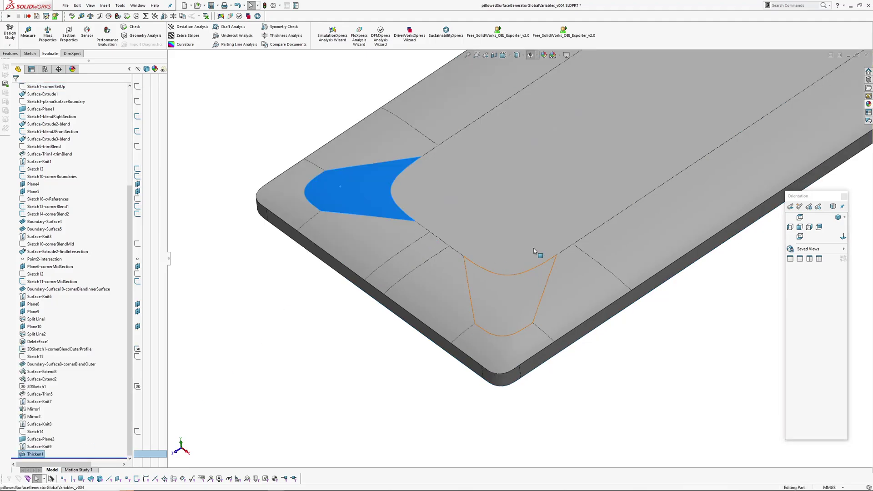
Step: Display the part shaded without edges and open the list of equations and global variables
scroll(534, 249, up, 2)
middle_drag(535, 249, 514, 306)
key(Escape)
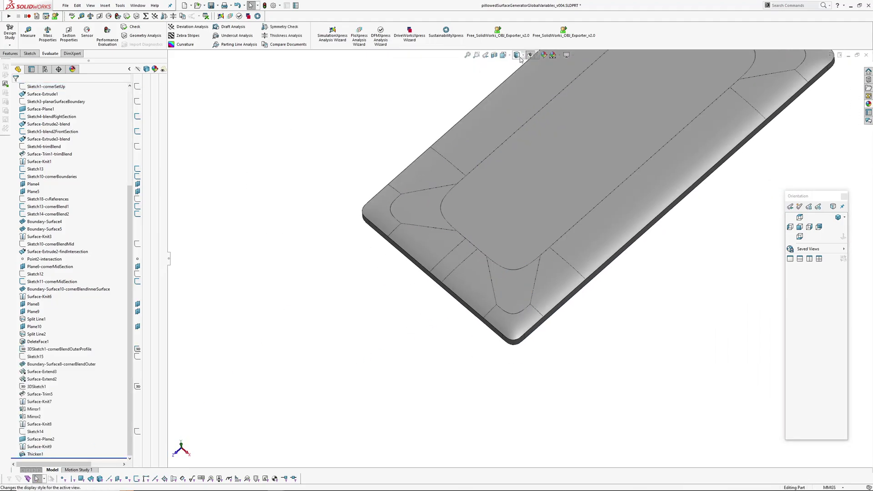
click(518, 73)
click(146, 16)
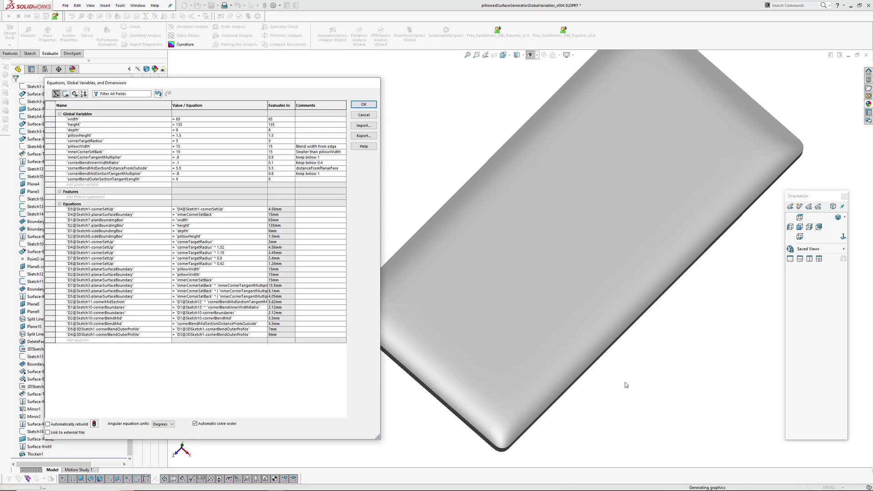
Step: Examine the highlights on the solid's corners and end from several angles, including the whole part
scroll(541, 366, down, 6)
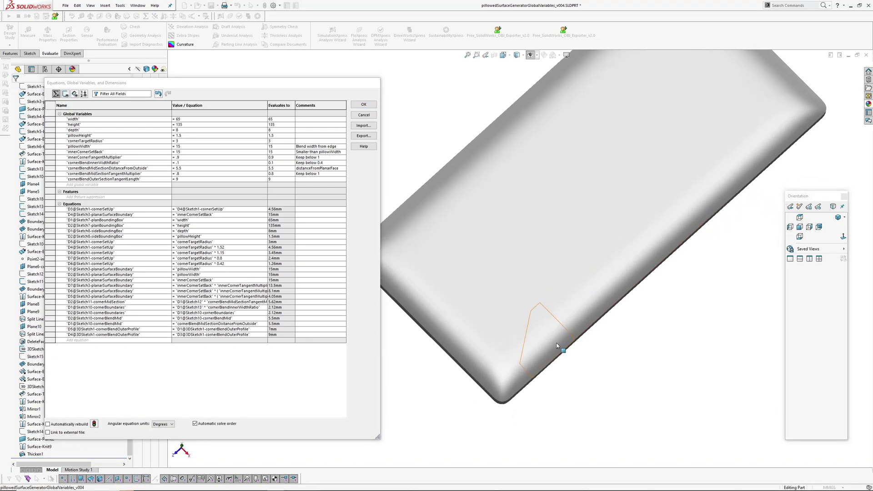
scroll(513, 375, up, 6)
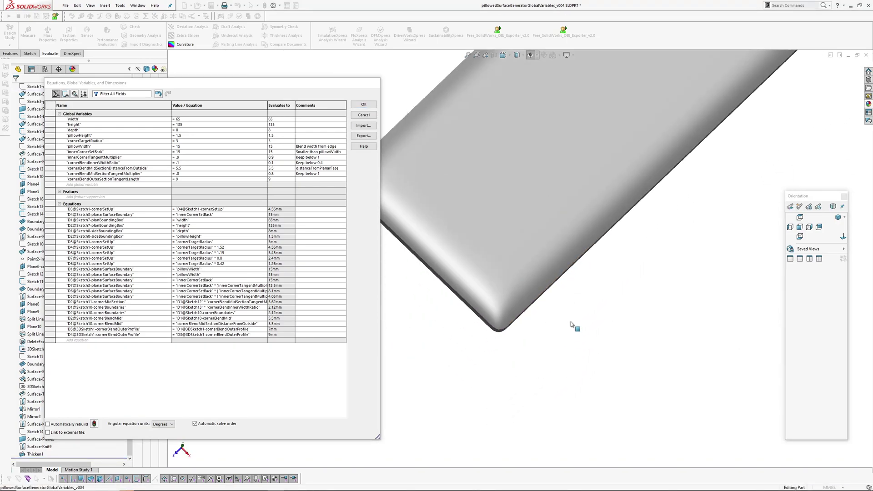
mouse_move(576, 328)
middle_down()
mouse_move(546, 335)
mouse_move(542, 301)
mouse_move(511, 318)
mouse_move(519, 291)
mouse_move(517, 322)
middle_up()
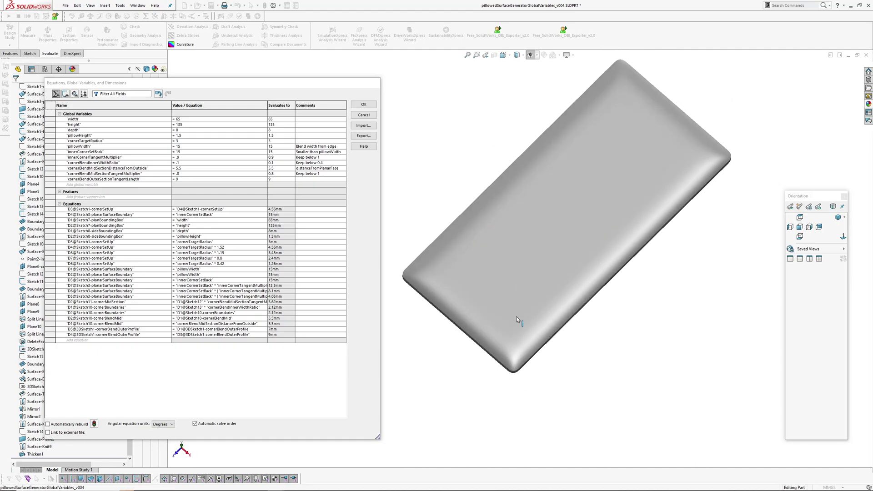
scroll(573, 369, down, 5)
scroll(573, 361, up, 3)
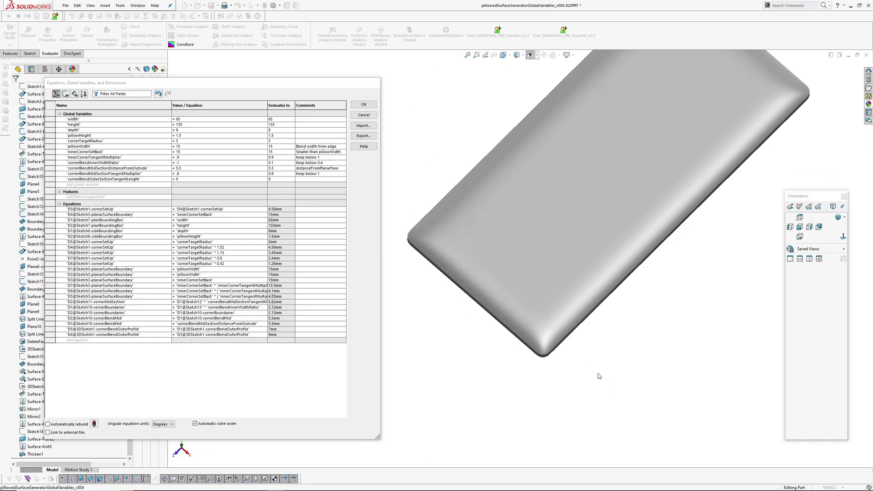
middle_drag(537, 381, 499, 335)
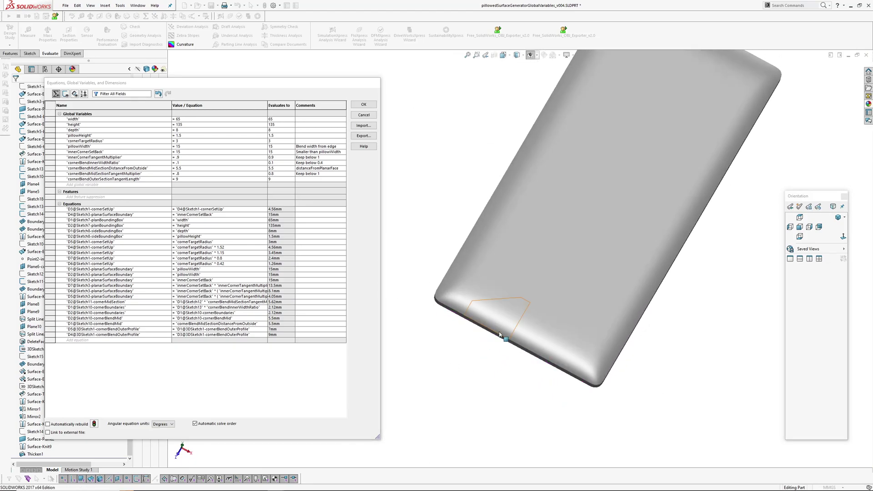
middle_drag(614, 383, 569, 353)
scroll(500, 332, up, 3)
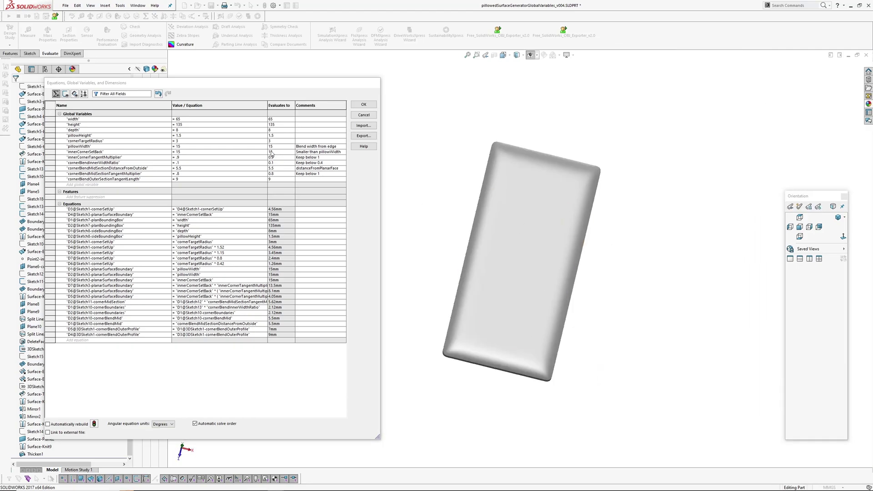
Step: Change the value of the global variable width in the equations list
click(186, 119)
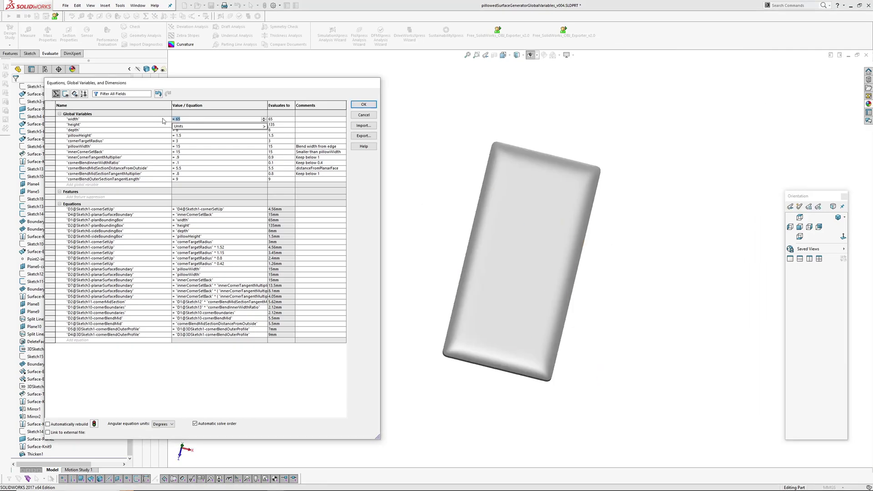
text(7)
key(Return)
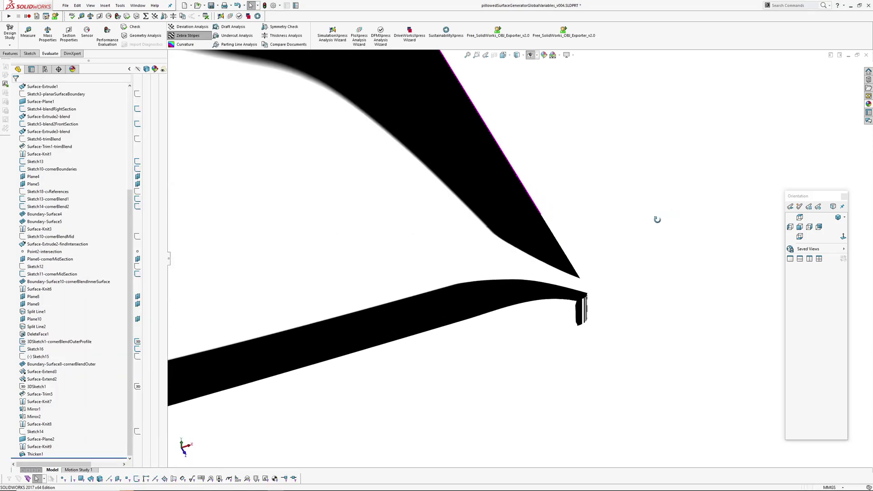
Step: Examine the zebra stripes flowing across the corner blend from several angles
middle_drag(657, 218, 607, 305)
scroll(664, 257, up, 1)
scroll(577, 314, down, 1)
mouse_move(619, 336)
middle_down()
mouse_move(614, 350)
mouse_move(626, 285)
mouse_move(620, 364)
mouse_move(608, 382)
mouse_move(626, 359)
mouse_move(616, 346)
mouse_move(643, 337)
mouse_move(606, 323)
mouse_move(627, 339)
middle_up()
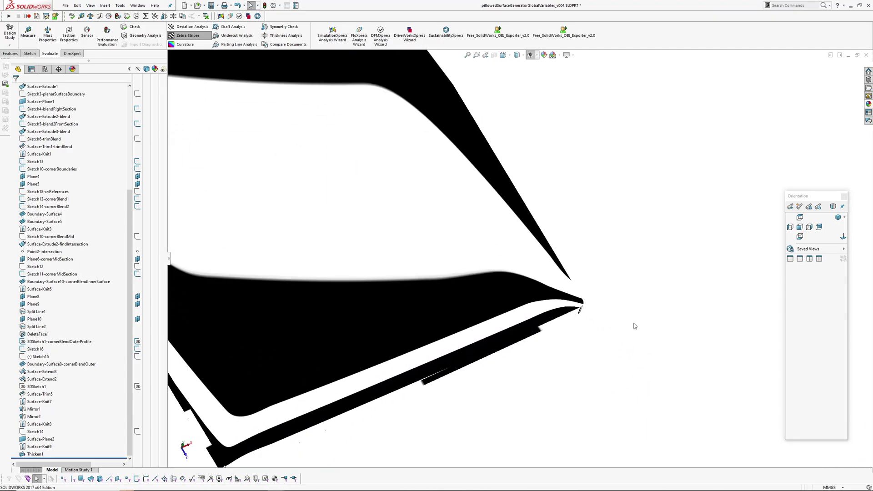
Step: Turn off the zebra stripes and examine the shaded end of the part with its blend face edges
key(Escape)
scroll(509, 268, up, 3)
middle_drag(497, 281, 448, 224)
ctrl+middle_drag(502, 210, 523, 320)
scroll(525, 277, up, 2)
scroll(511, 321, down, 1)
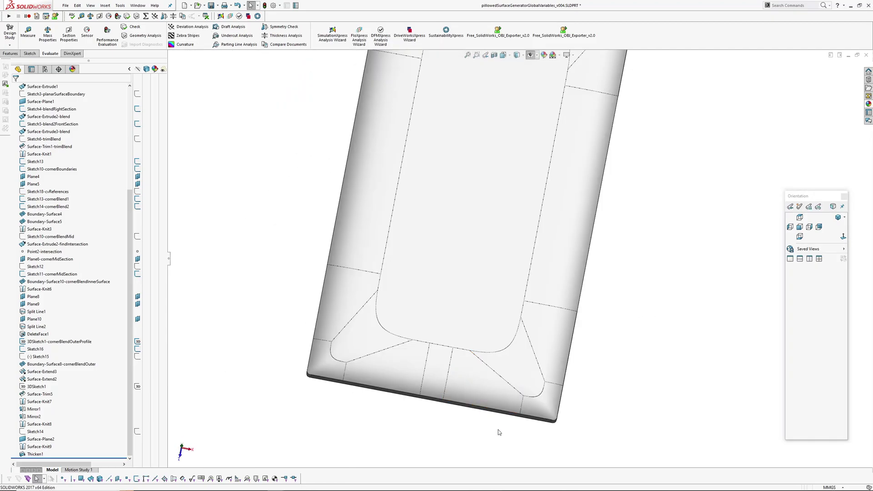